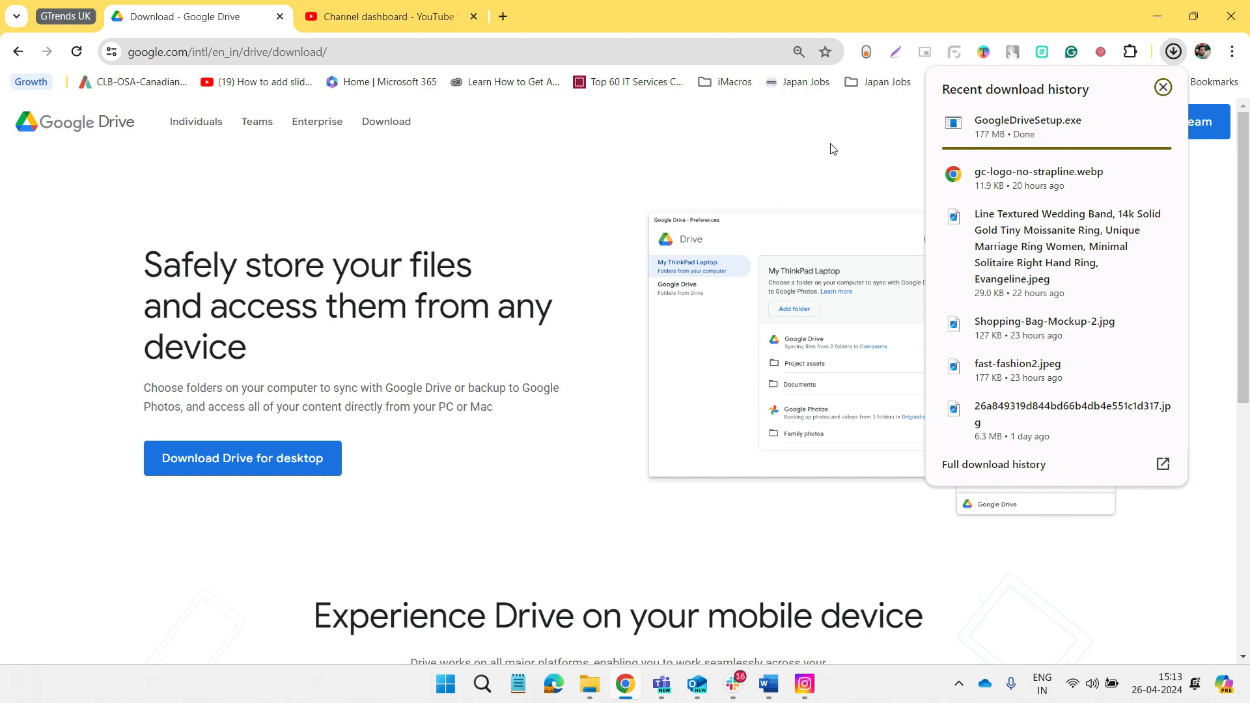
- Launch the downloaded GoogleDriveSetup.exe installer and minimize the browser window
{"action": "mouse_move", "coordinate": [1063, 138]}
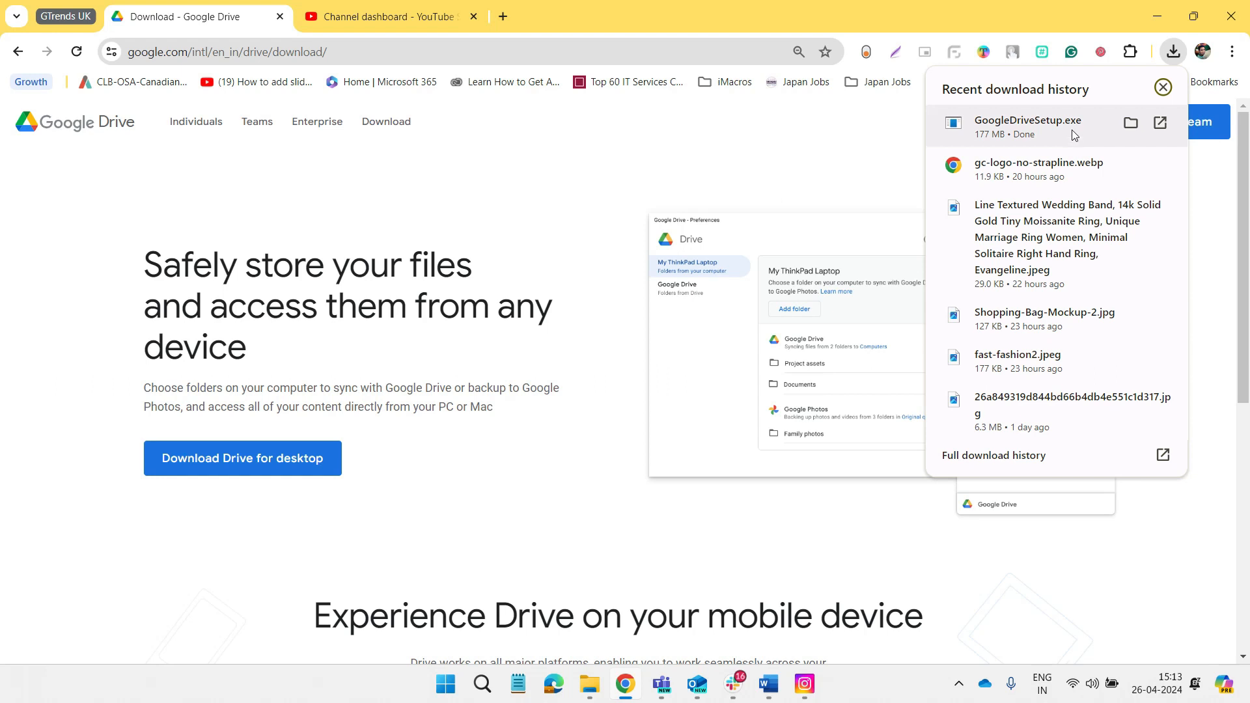
{"action": "left_click", "coordinate": [1074, 133]}
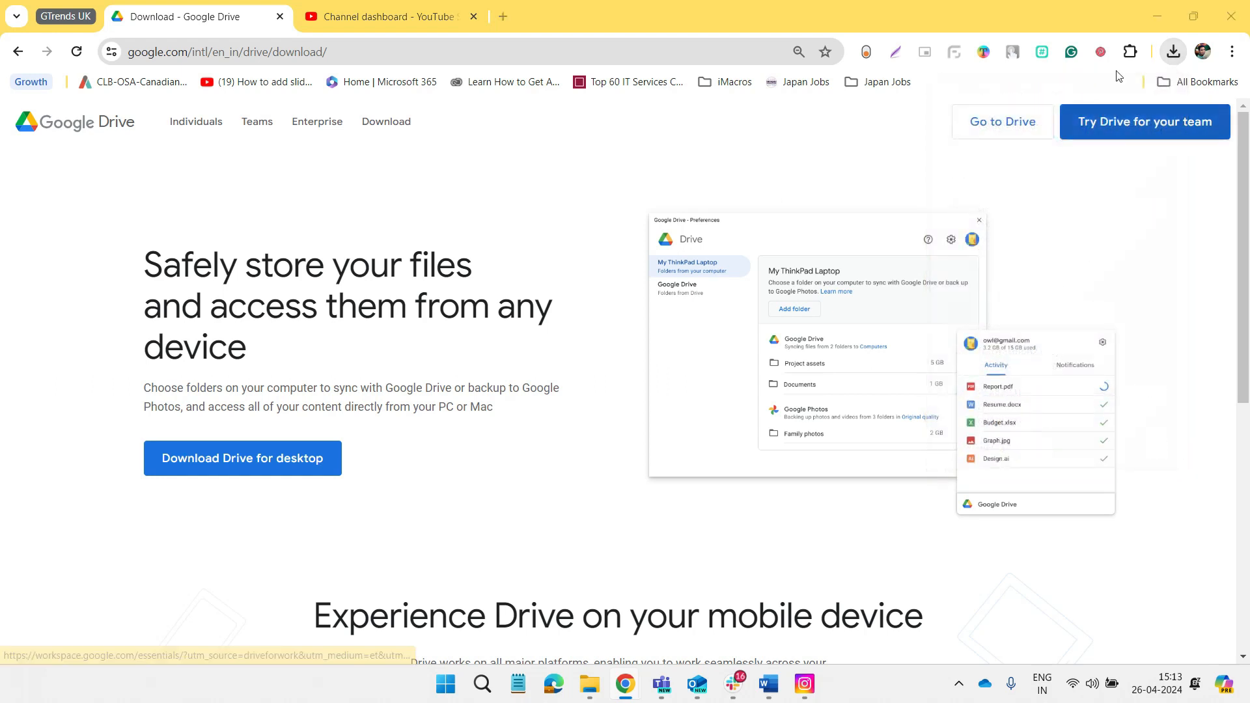
{"action": "left_click", "coordinate": [1158, 18]}
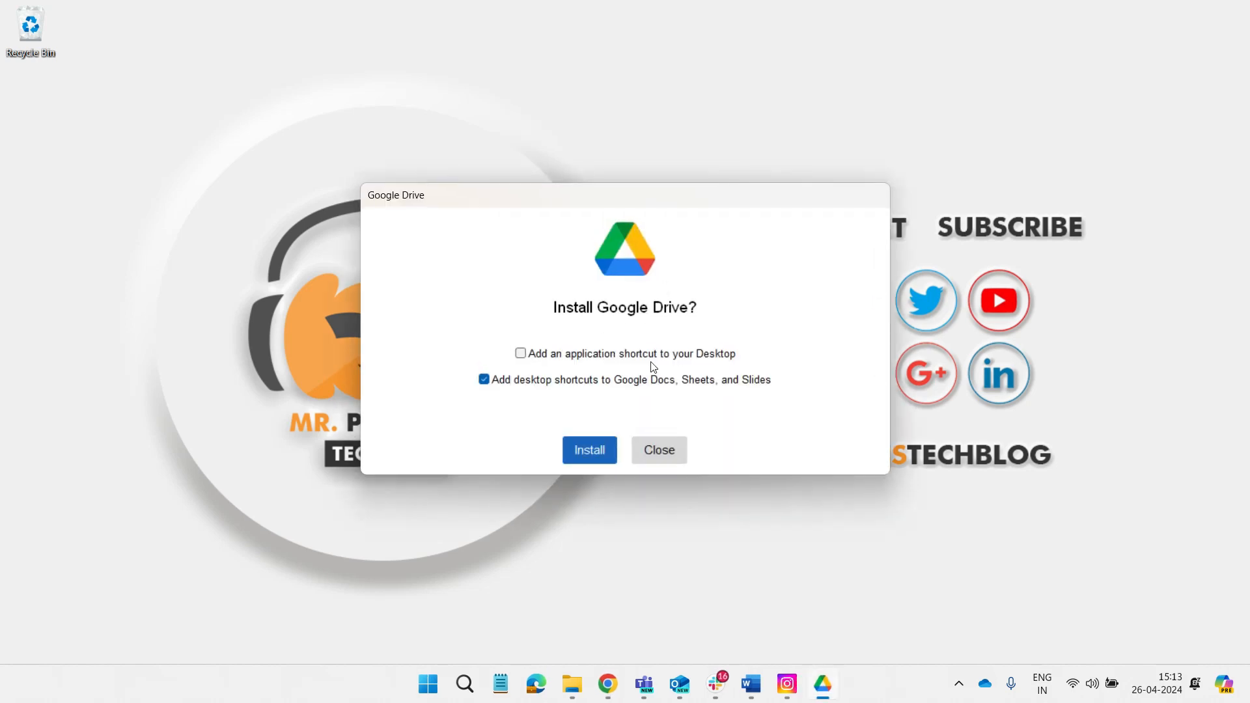
- Install Google Drive with an application shortcut on the desktop and without the Docs, Sheets and Slides shortcuts
{"action": "left_click", "coordinate": [647, 355]}
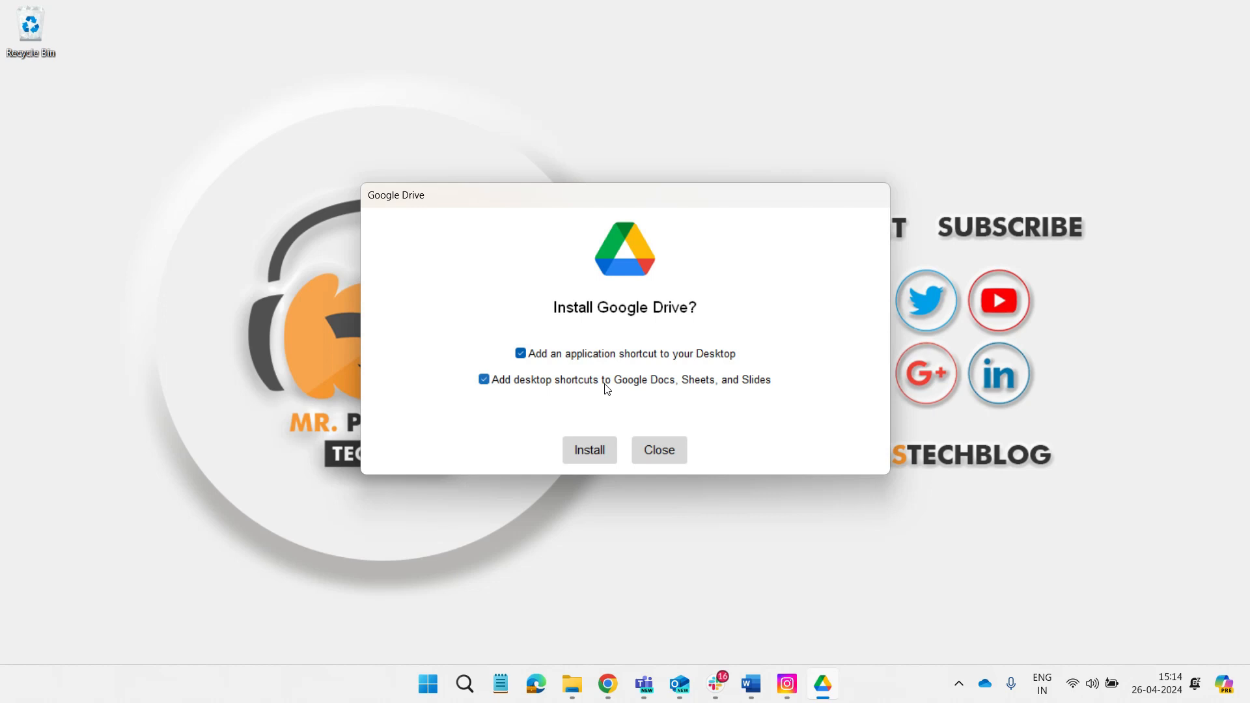
{"action": "left_click", "coordinate": [607, 386]}
{"action": "left_click", "coordinate": [577, 452]}
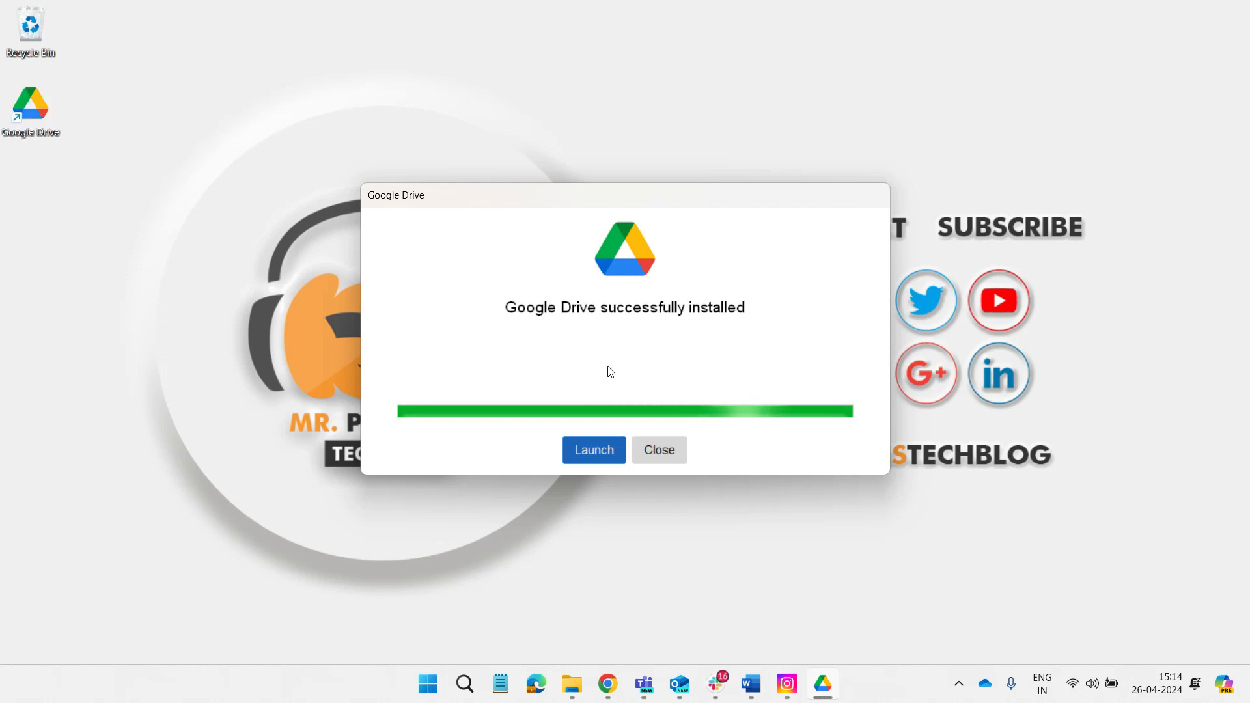
- Launch Google Drive and sign in with the first listed Google account, approving access for Google Drive for desktop
{"action": "left_click", "coordinate": [586, 452]}
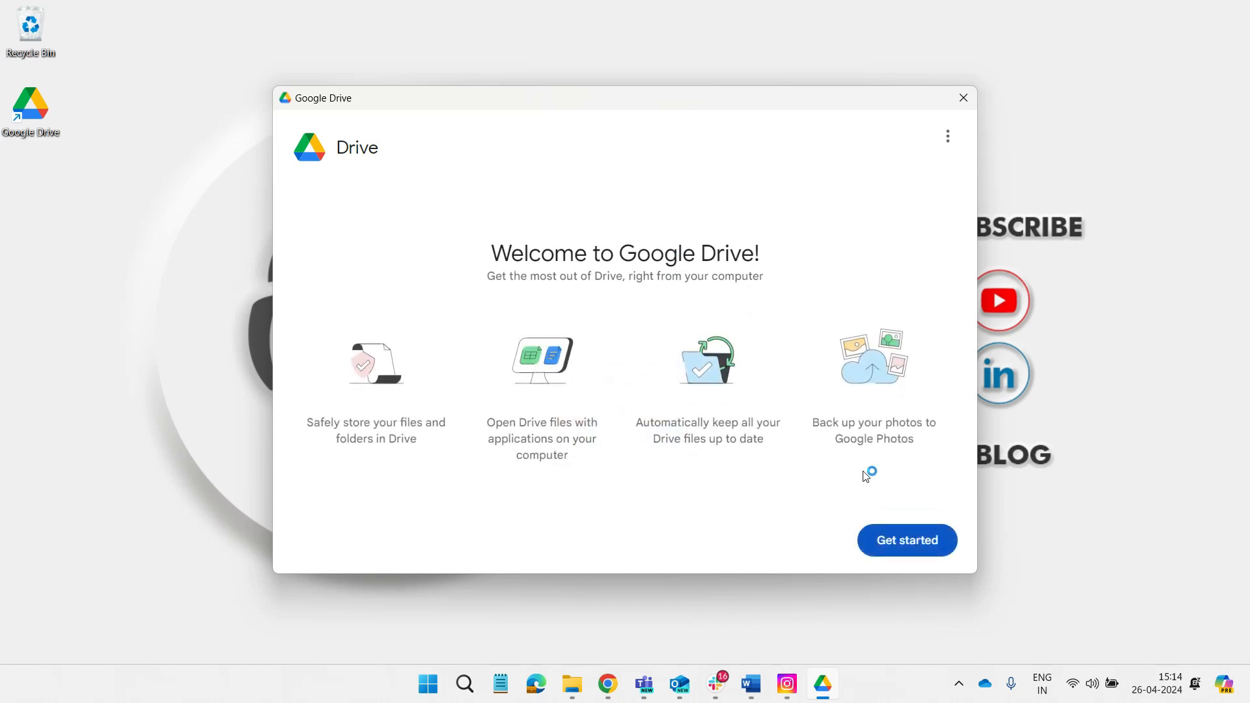
{"action": "left_click", "coordinate": [906, 543]}
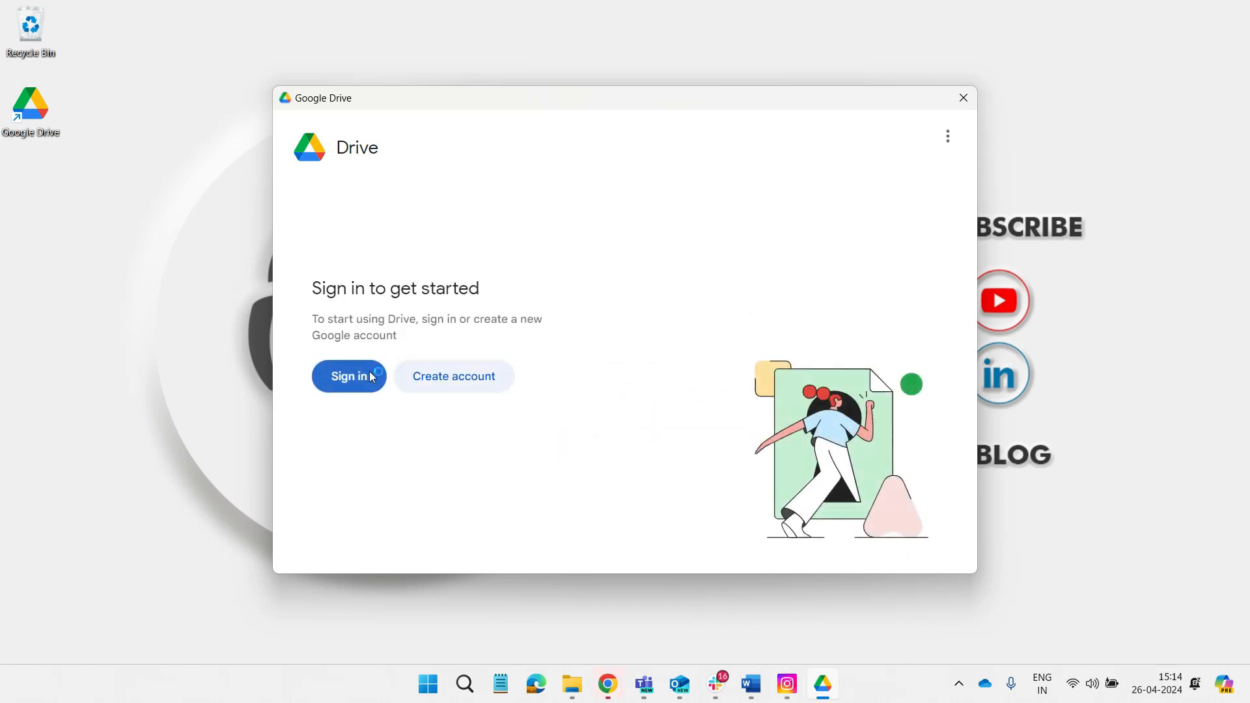
{"action": "left_click", "coordinate": [363, 380]}
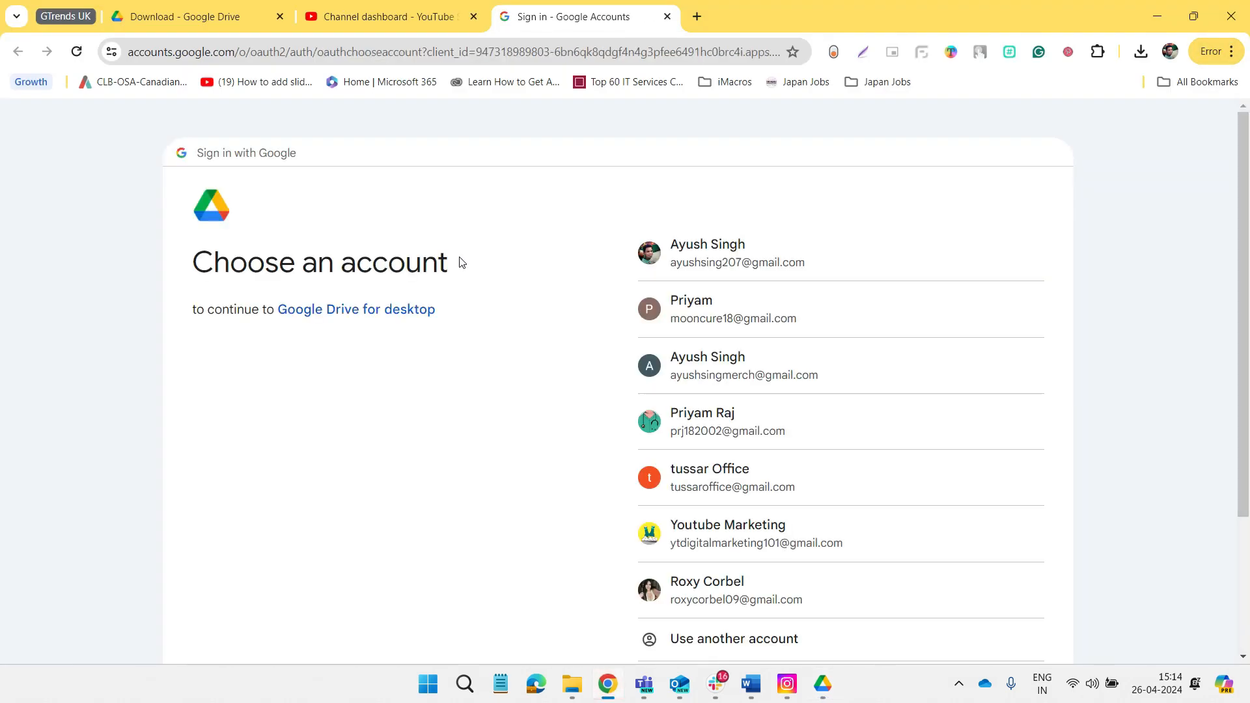
{"action": "left_click", "coordinate": [837, 256]}
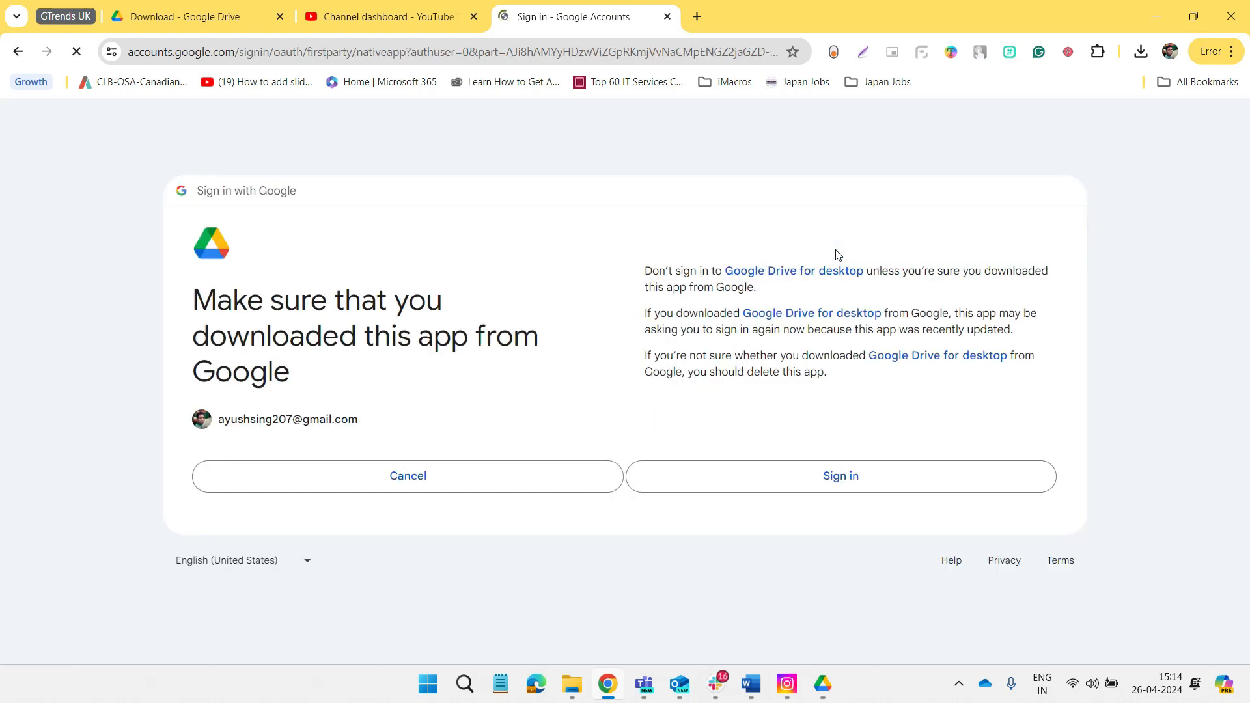
{"action": "left_click", "coordinate": [712, 488]}
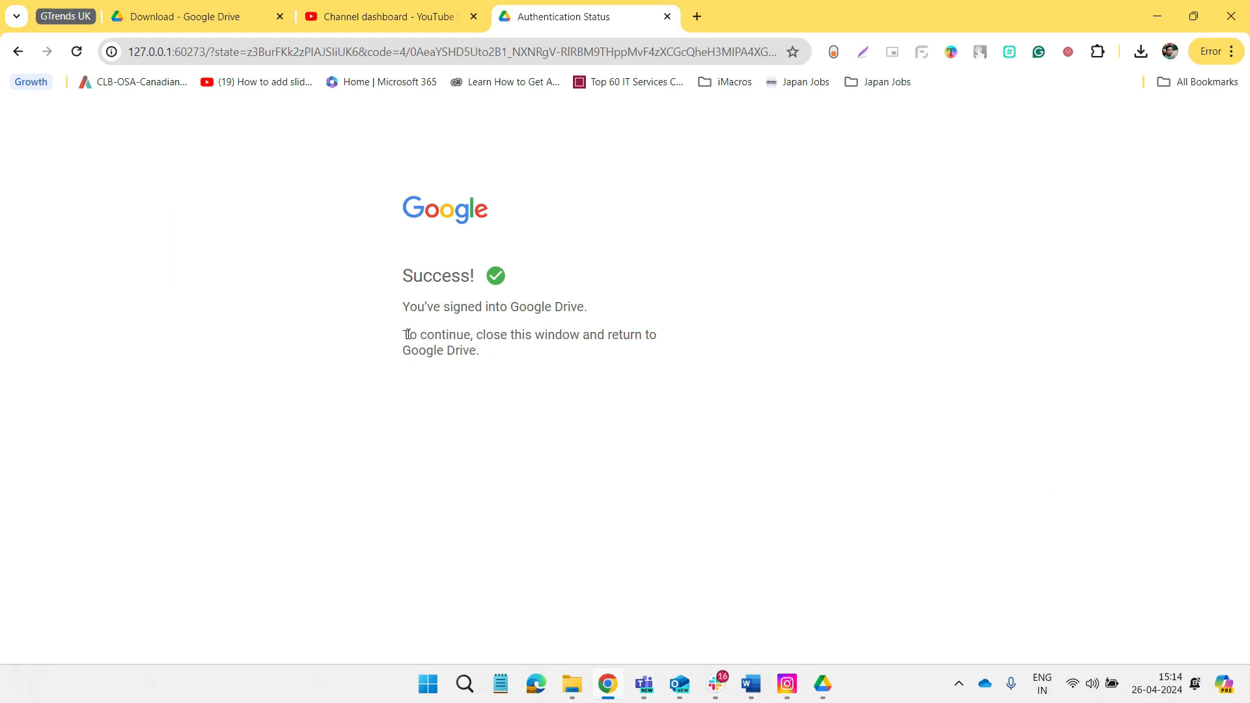
- Read the sign-in confirmation page and minimize the browser to return to the Google Drive setup window
{"action": "left_click_drag", "start_coordinate": [408, 335], "coordinate": [489, 363]}
{"action": "left_click", "coordinate": [620, 215]}
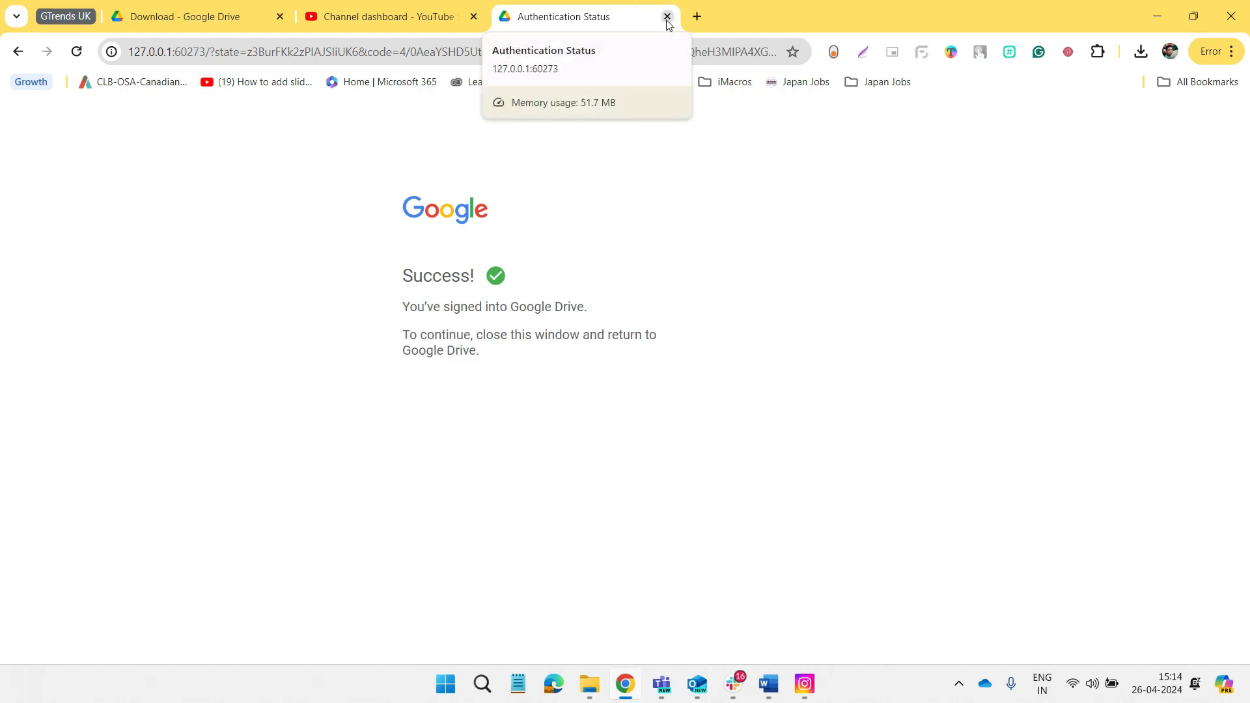
{"action": "left_click", "coordinate": [1151, 19]}
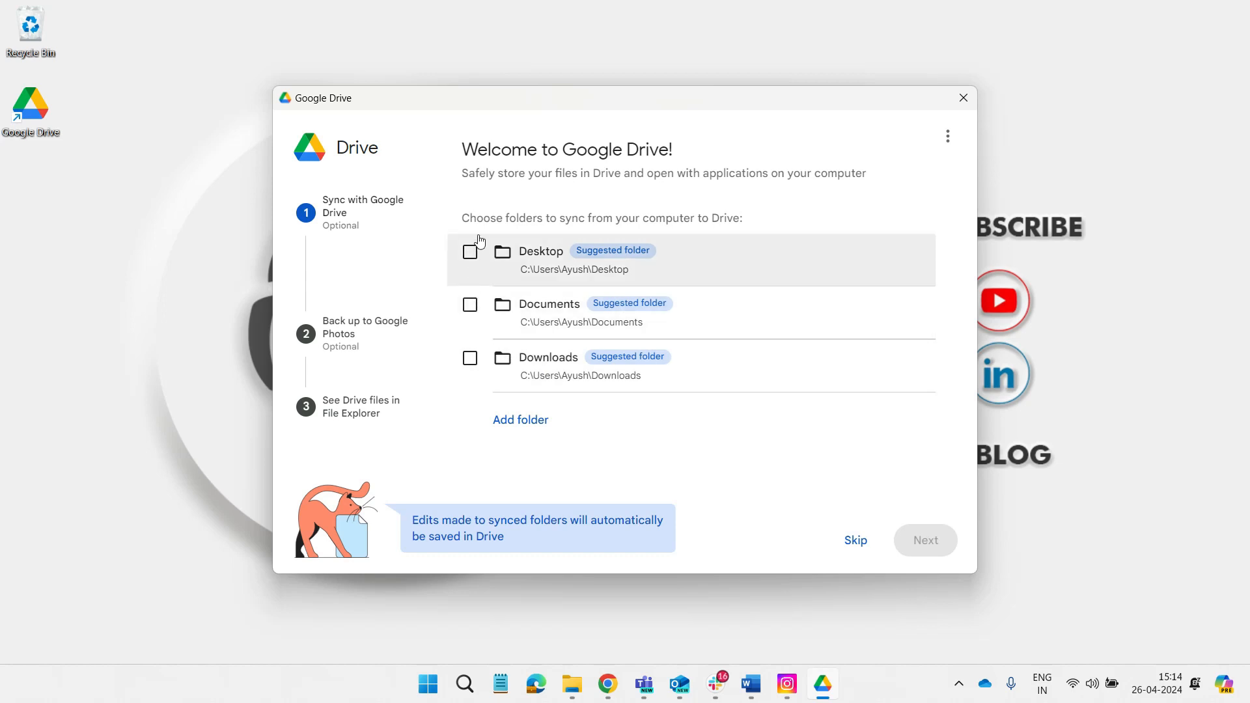
- Start adding a folder to sync to Drive and browse to Local Disk (D:)
{"action": "left_click_drag", "start_coordinate": [469, 217], "coordinate": [742, 219]}
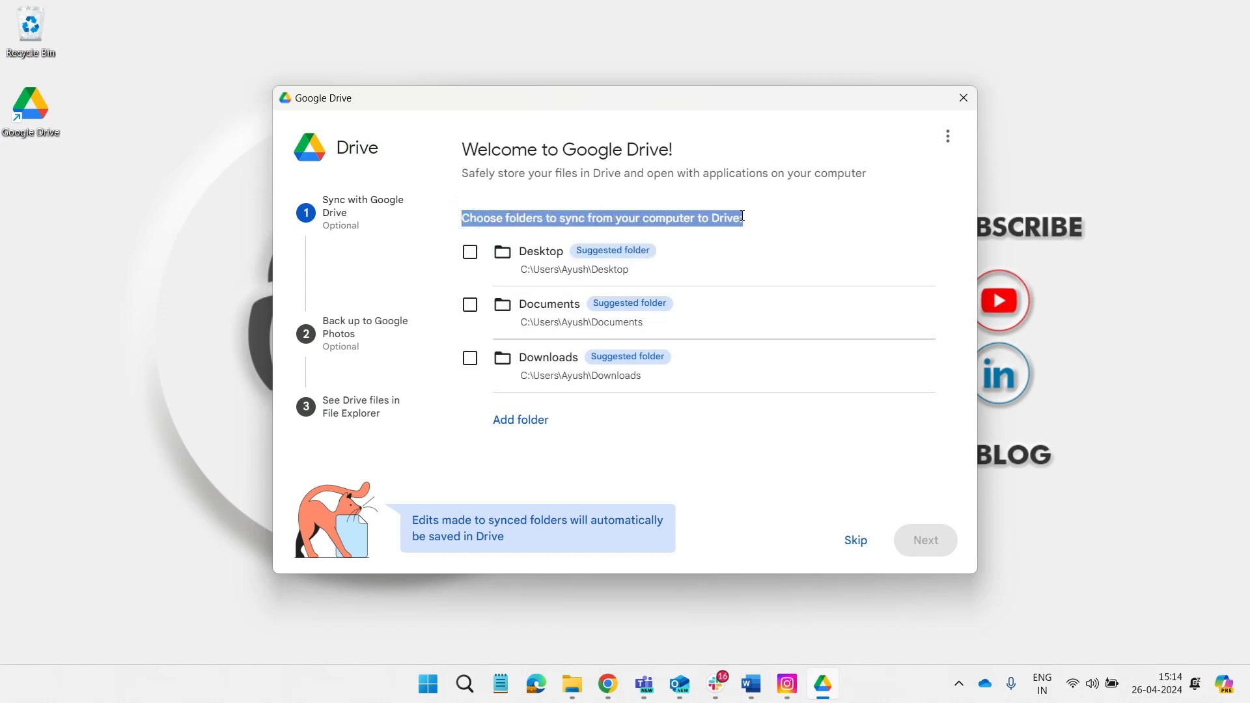
{"action": "left_click", "coordinate": [527, 434]}
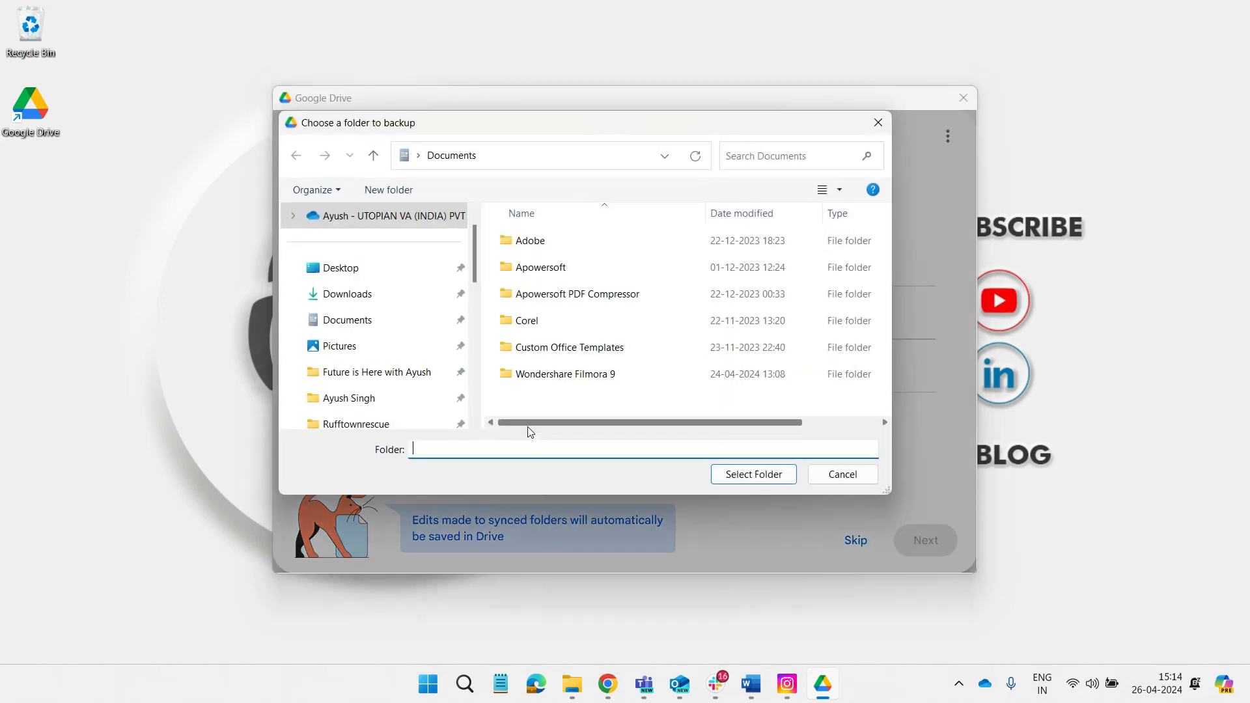
{"action": "scroll", "coordinate": [440, 358], "scroll_direction": "down", "scroll_amount": 6}
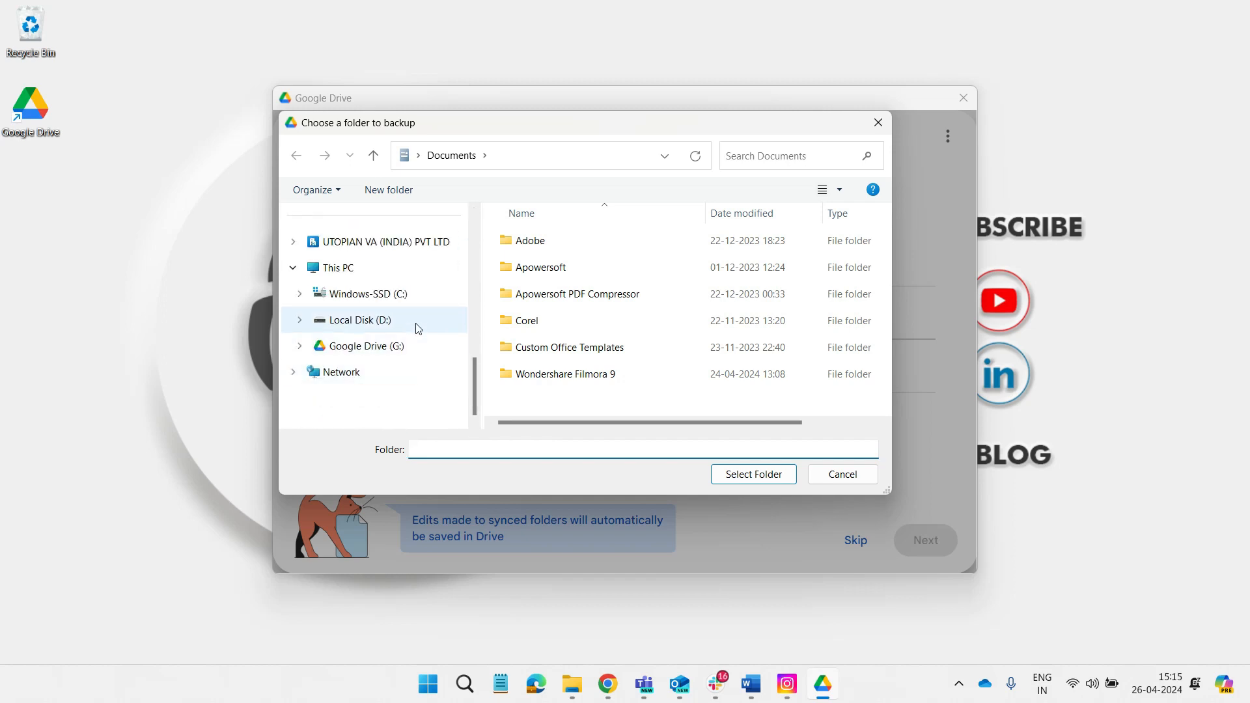
{"action": "left_click", "coordinate": [419, 328]}
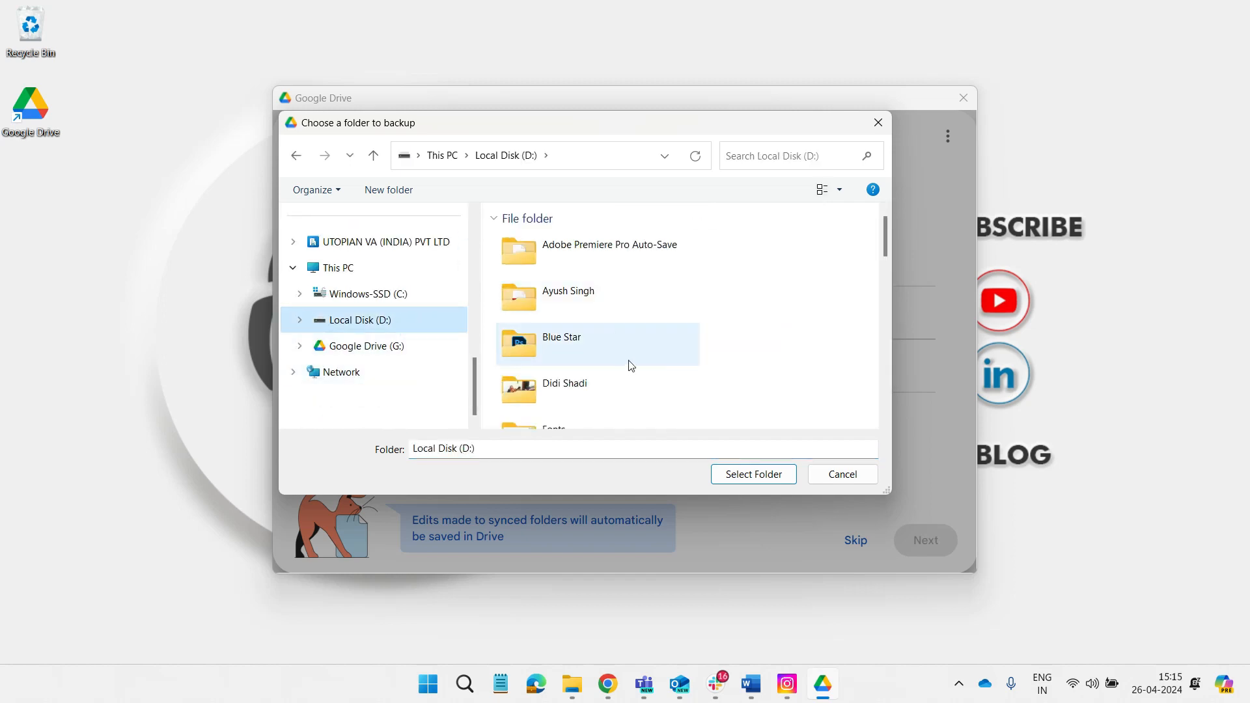
- Create a new folder named "My Google Drive" on Local Disk (D:)
{"action": "left_click", "coordinate": [412, 192]}
{"action": "type", "text": "Go"}
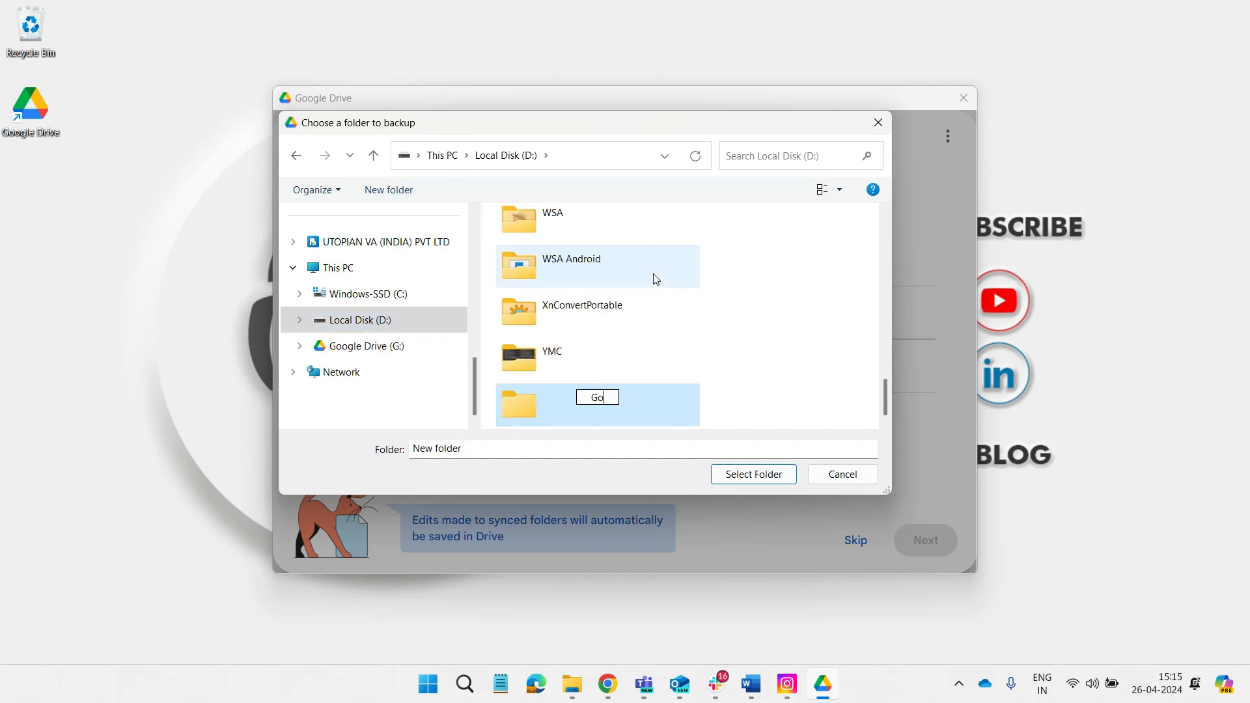
{"action": "type", "text": "ogle Drive"}
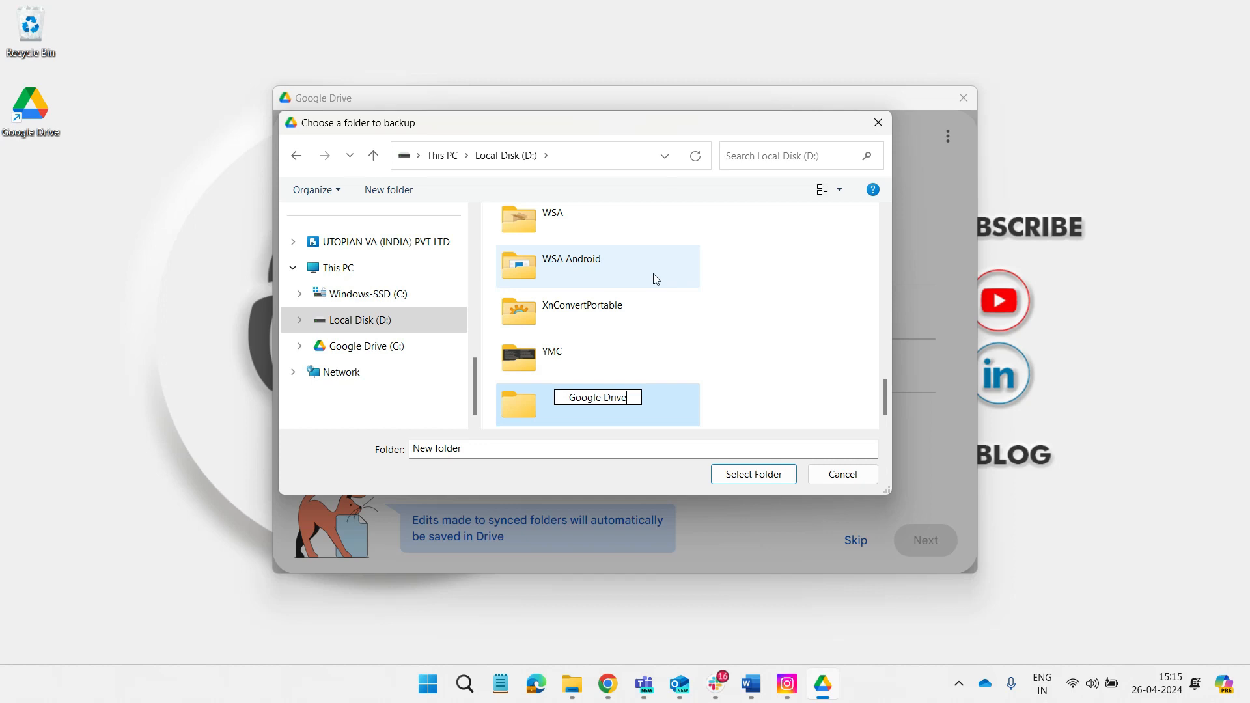
{"action": "key", "text": "BackSpace"}
{"action": "key", "text": "BackSpace"}
{"action": "key", "text": "BackSpace"}
{"action": "key", "text": "BackSpace"}
{"action": "key", "text": "BackSpace"}
{"action": "key", "text": "BackSpace"}
{"action": "key", "text": "BackSpace"}
{"action": "key", "text": "BackSpace"}
{"action": "key", "text": "BackSpace"}
{"action": "key", "text": "BackSpace"}
{"action": "key", "text": "BackSpace"}
{"action": "key", "text": "BackSpace"}
{"action": "type", "text": "My Google Drive"}
{"action": "key", "text": "Return"}
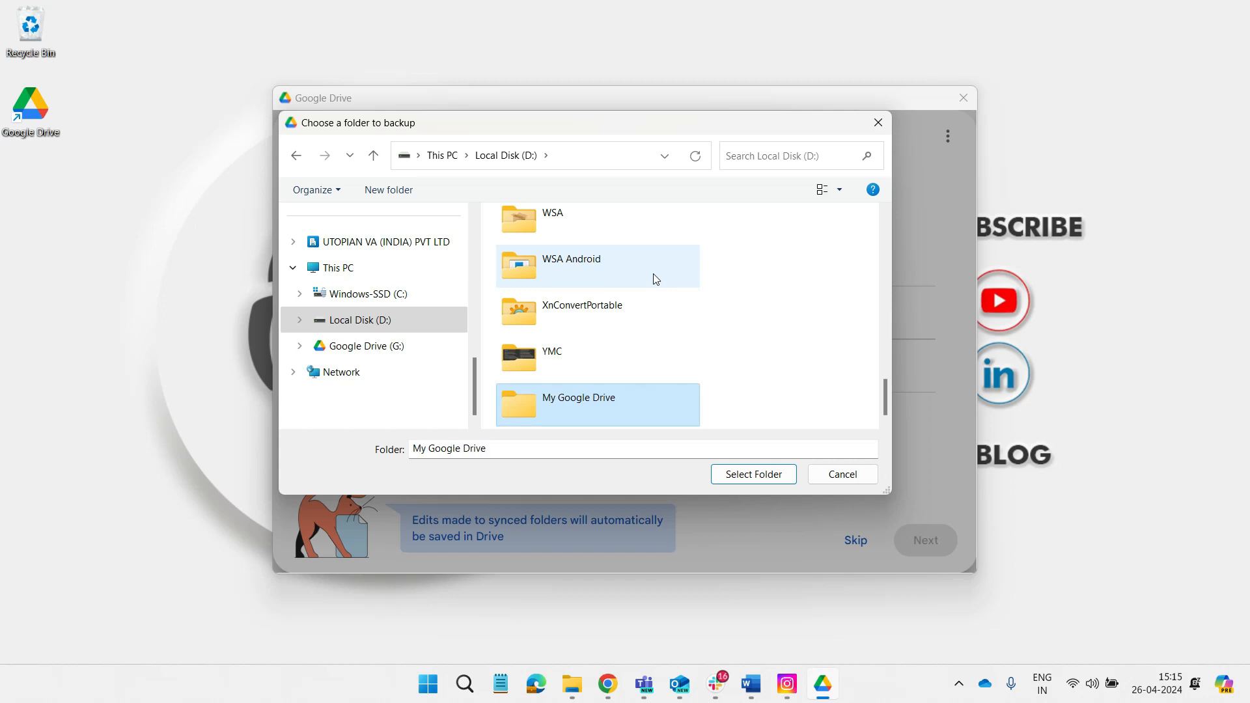
- Choose the My Google Drive folder for syncing and continue to the Google Photos backup stage, dismissing the sync-versus-backup explanation
{"action": "left_click", "coordinate": [752, 480]}
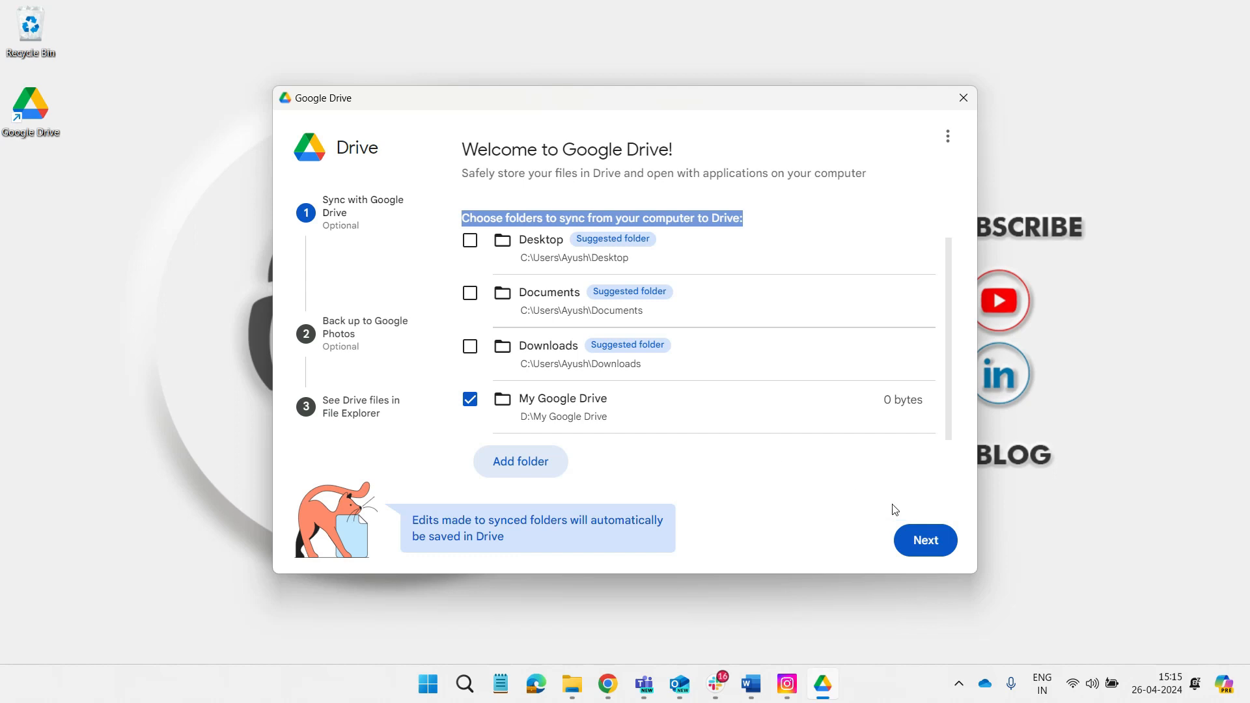
{"action": "left_click", "coordinate": [916, 548]}
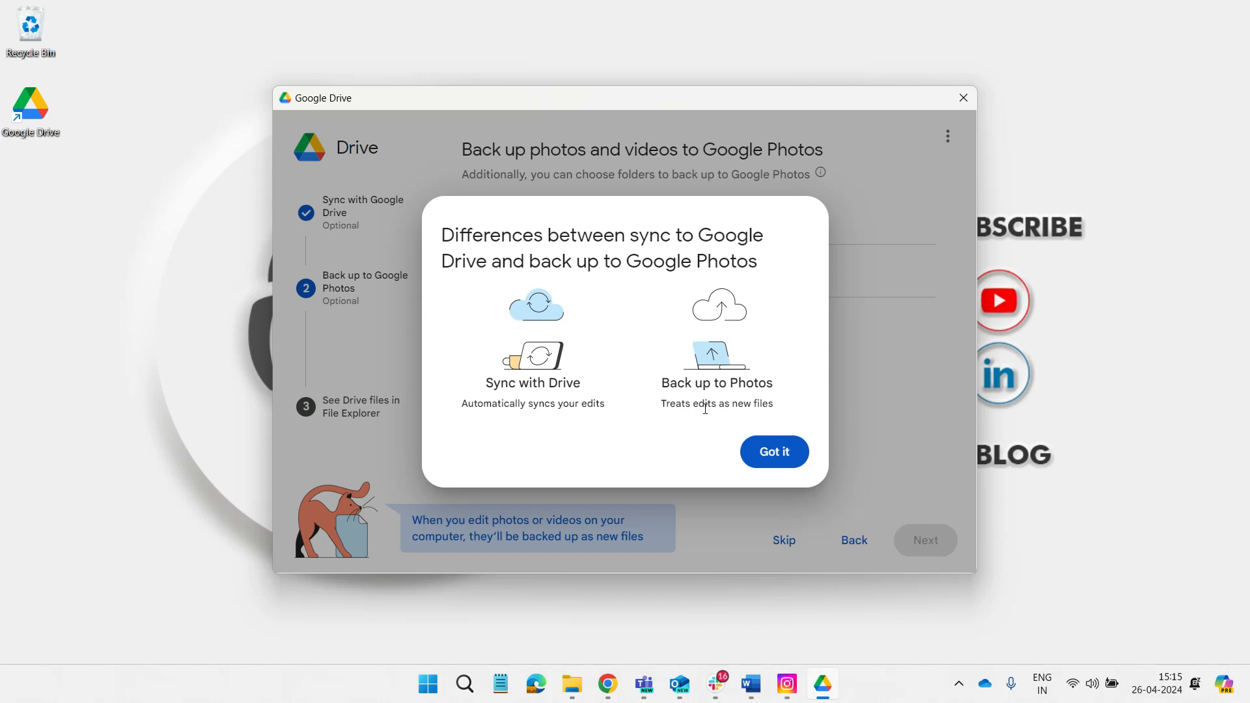
{"action": "left_click", "coordinate": [789, 452]}
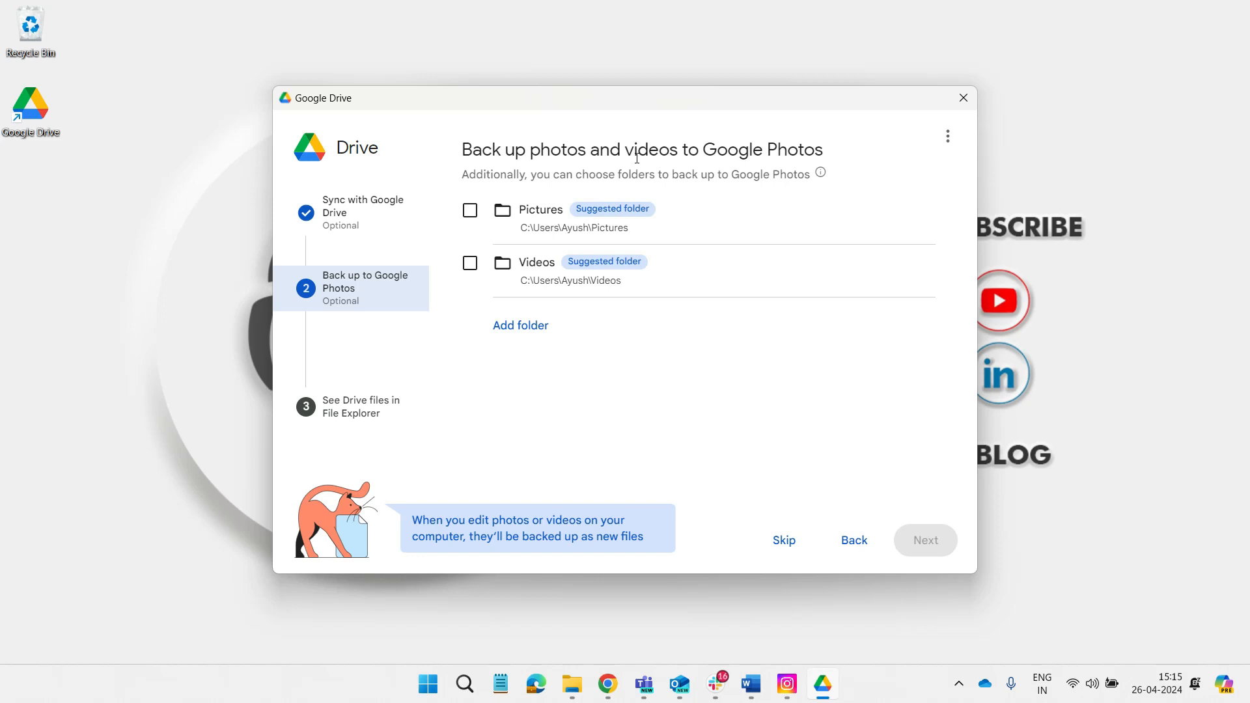
- Start adding a Google Photos backup folder and create a subfolder named "Photos" inside My Google Drive
{"action": "left_click", "coordinate": [536, 347]}
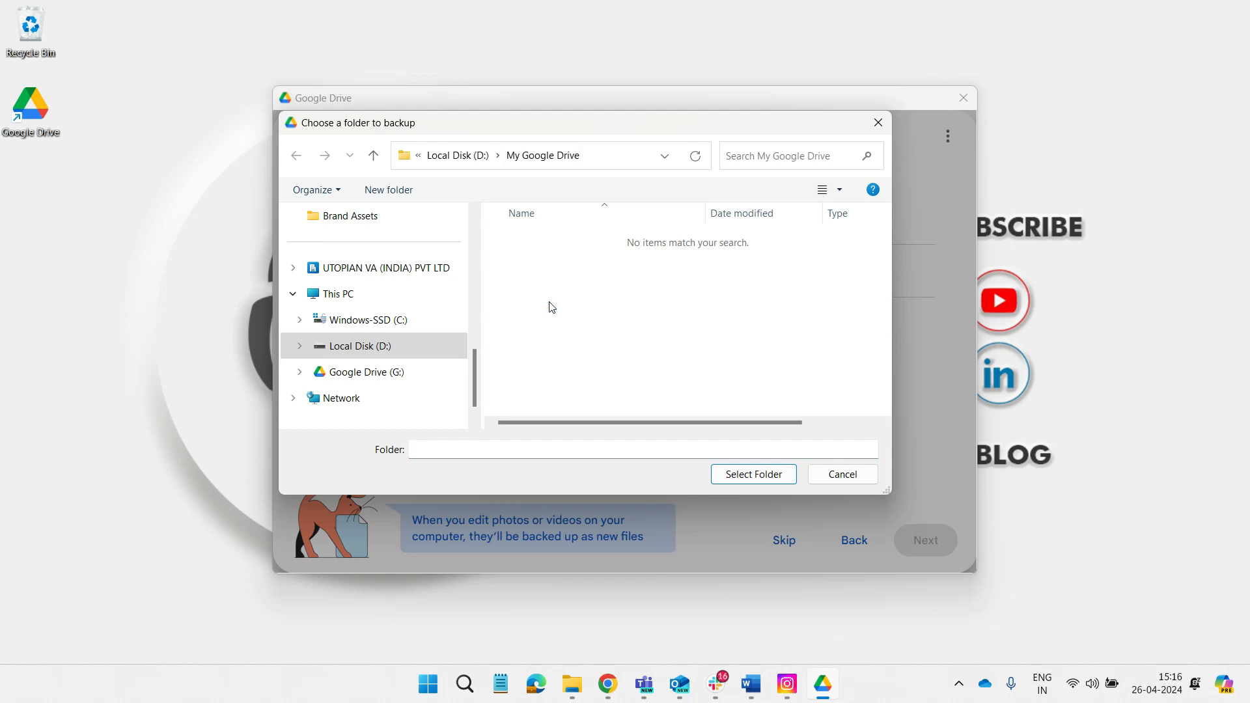
{"action": "key", "text": "ctrl+shift+n"}
{"action": "type", "text": "Photo"}
{"action": "key", "text": "BackSpace"}
{"action": "key", "text": "BackSpace"}
{"action": "key", "text": "BackSpace"}
{"action": "type", "text": "otos"}
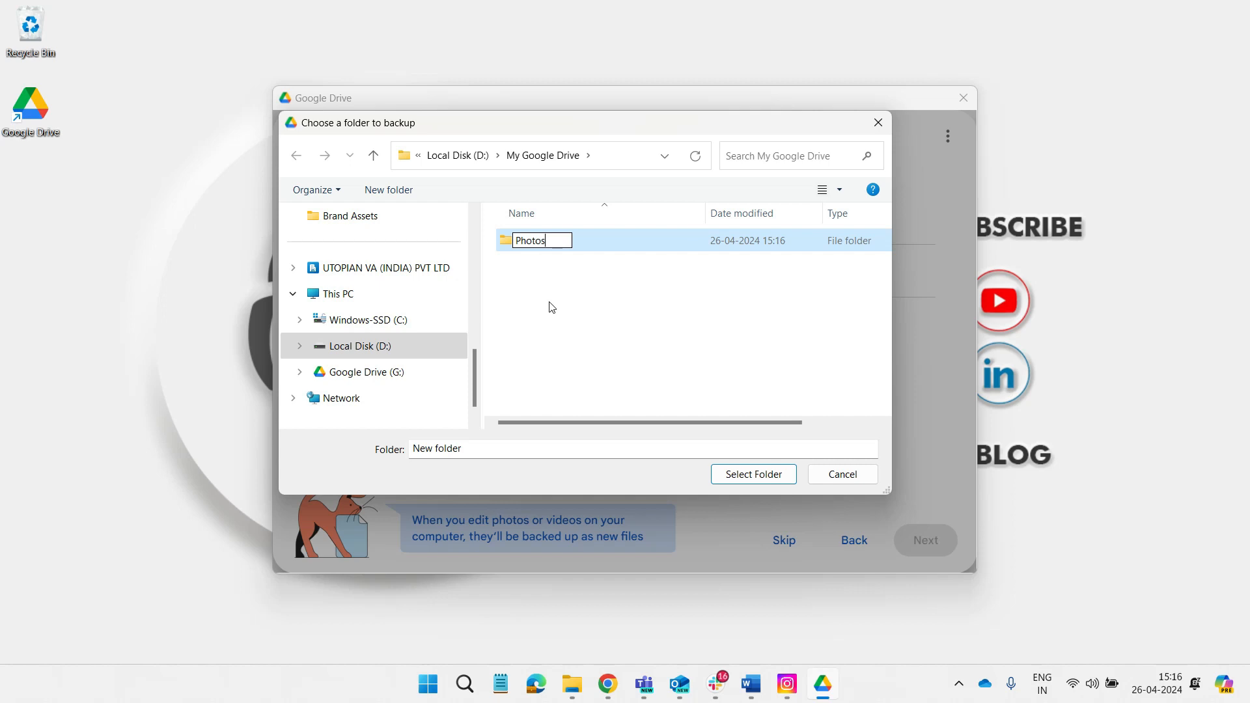
{"action": "key", "text": "Return"}
- Try to add the Photos subfolder to the Google Photos backup
{"action": "left_click", "coordinate": [757, 475]}
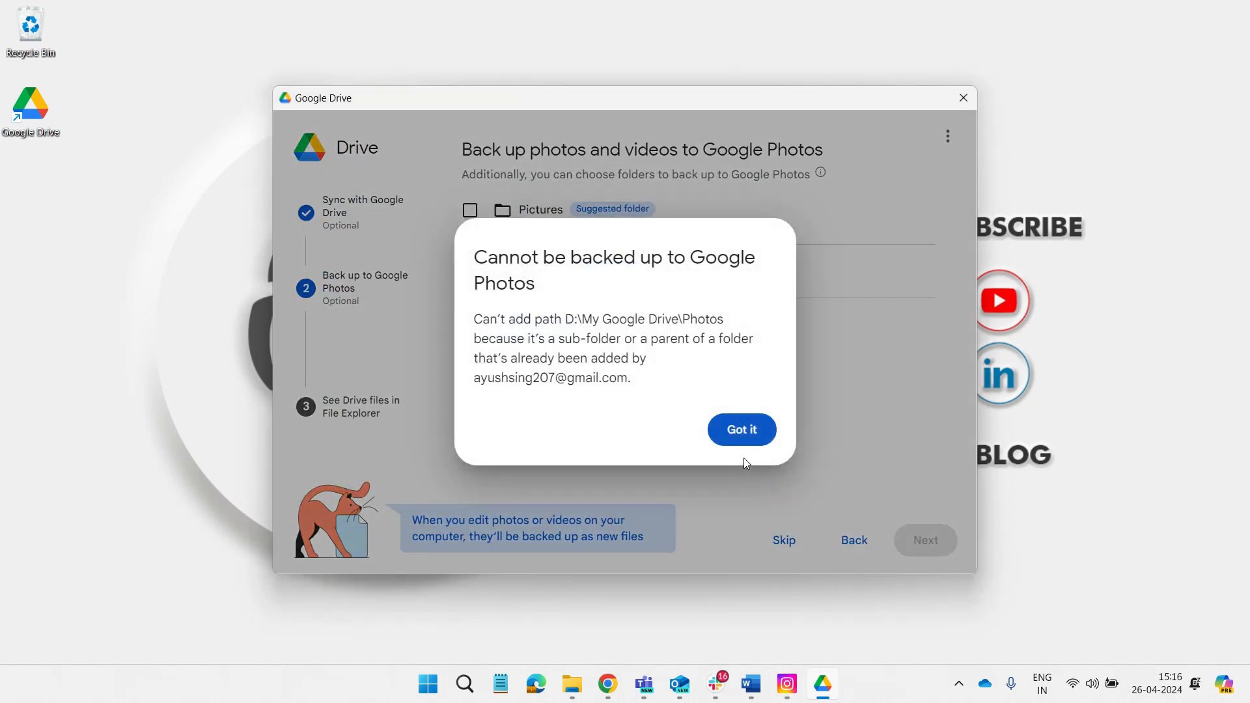
{"action": "left_click_drag", "start_coordinate": [480, 318], "coordinate": [836, 440]}
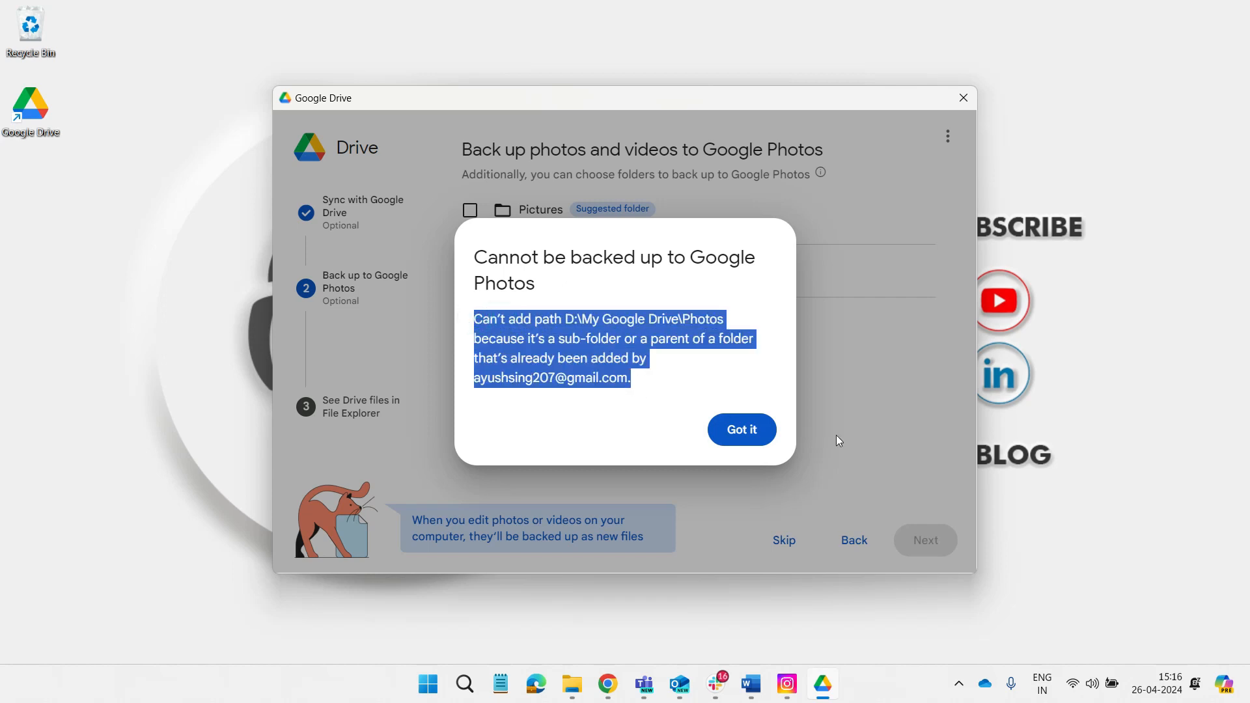
{"action": "left_click", "coordinate": [761, 431]}
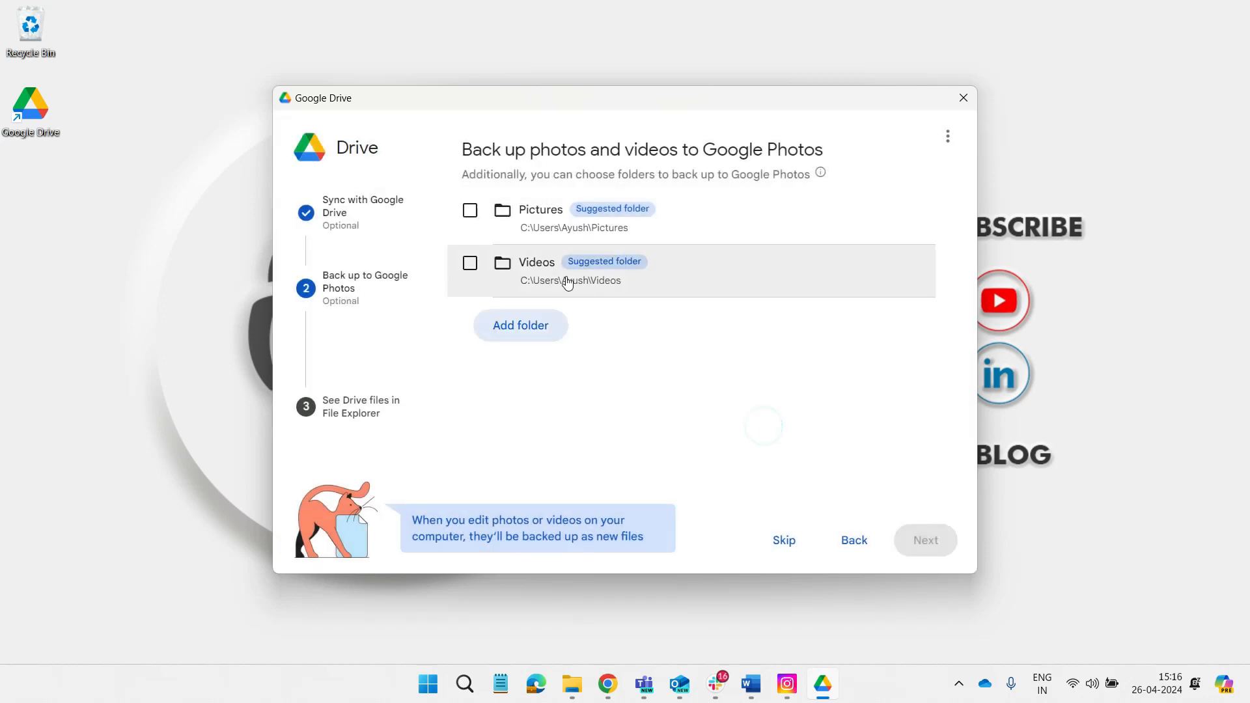
- Create a folder named "My Google Photos" on Local Disk (D:) and add it to the Google Photos backup
{"action": "left_click", "coordinate": [524, 324]}
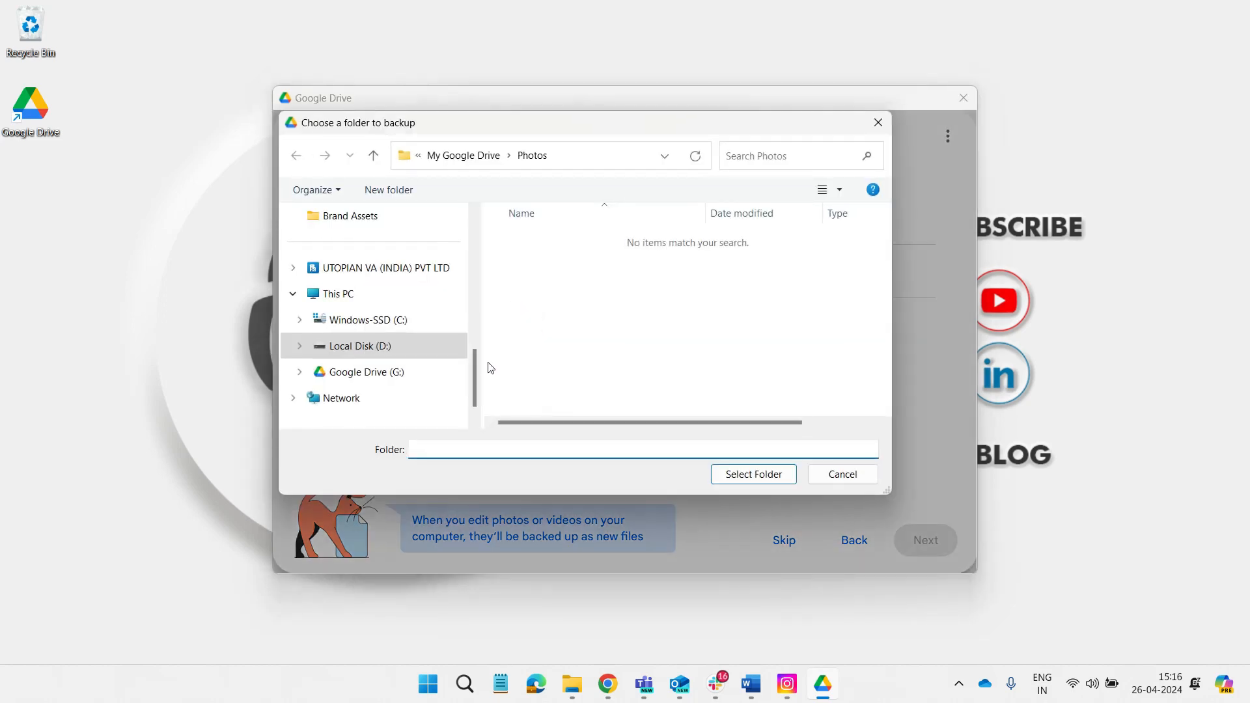
{"action": "left_click", "coordinate": [482, 155]}
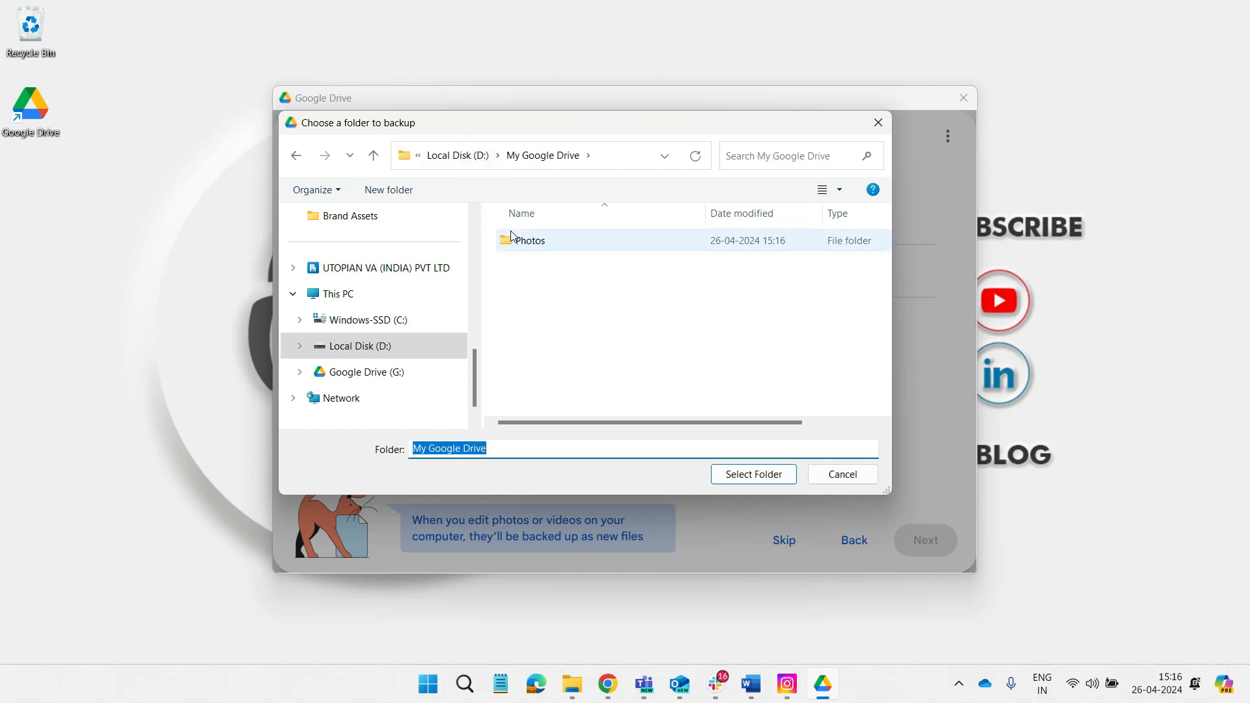
{"action": "left_click", "coordinate": [477, 157]}
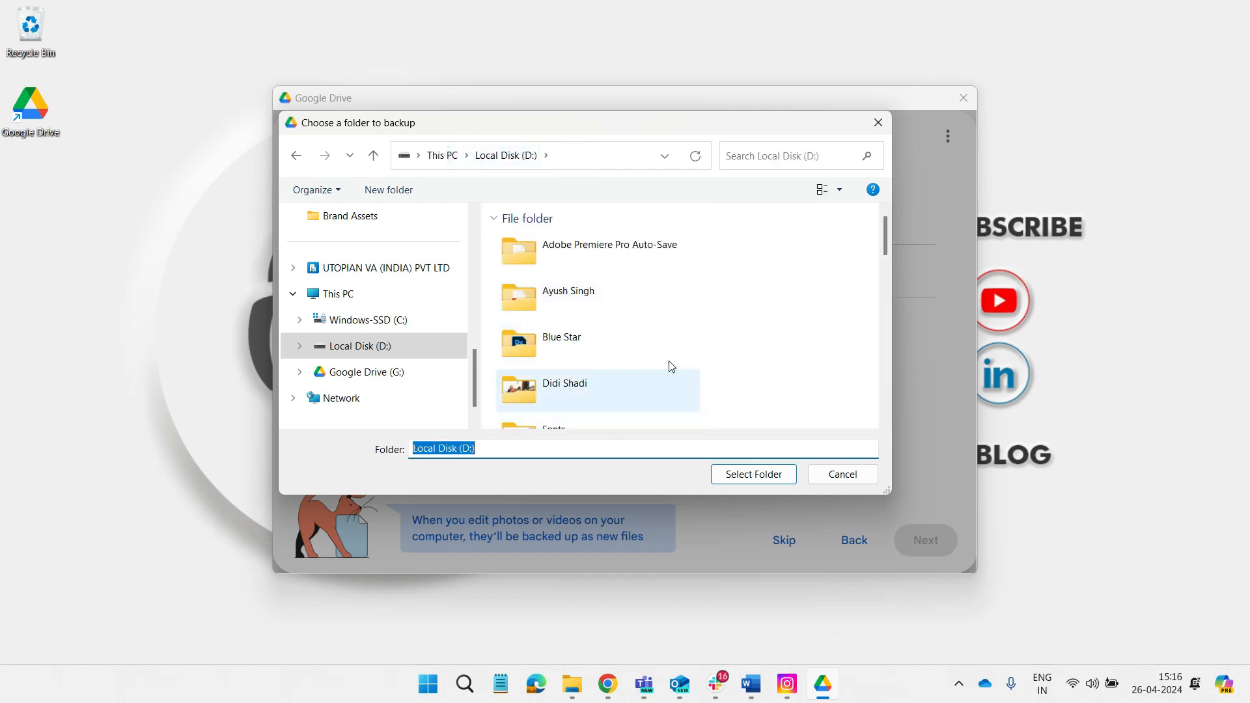
{"action": "scroll", "coordinate": [790, 332], "scroll_direction": "down", "scroll_amount": 15}
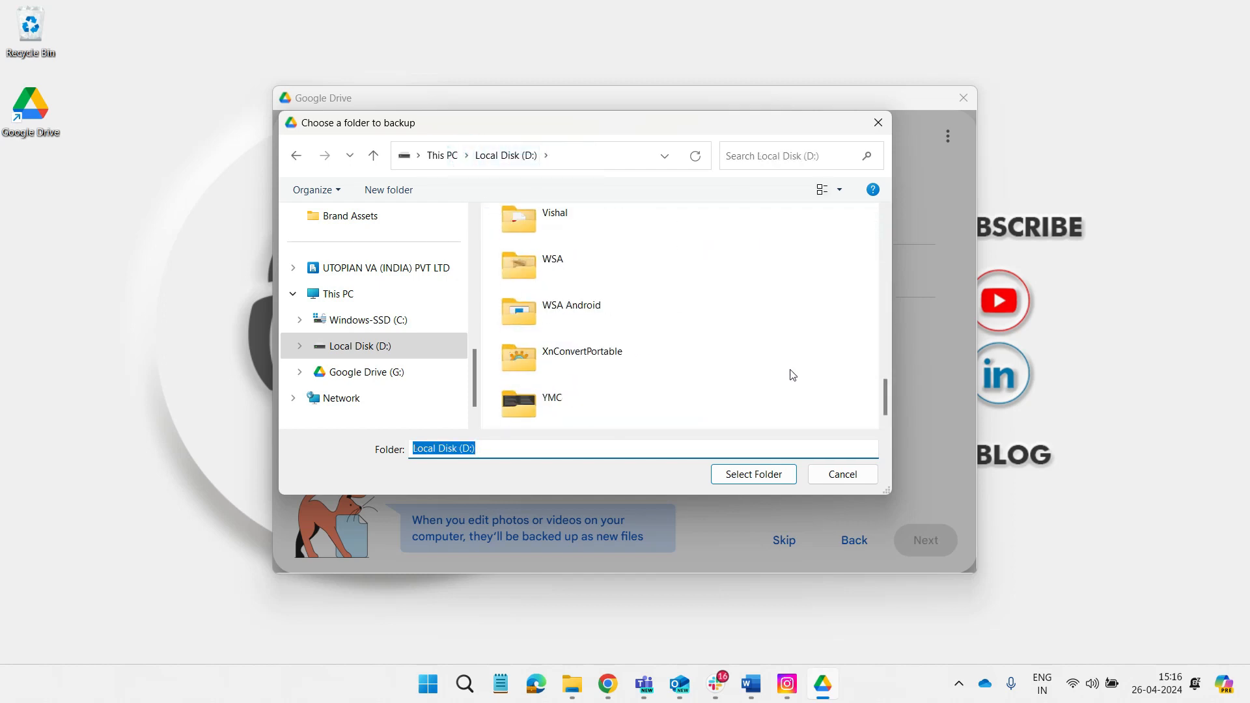
{"action": "key", "text": "ctrl+shift+n"}
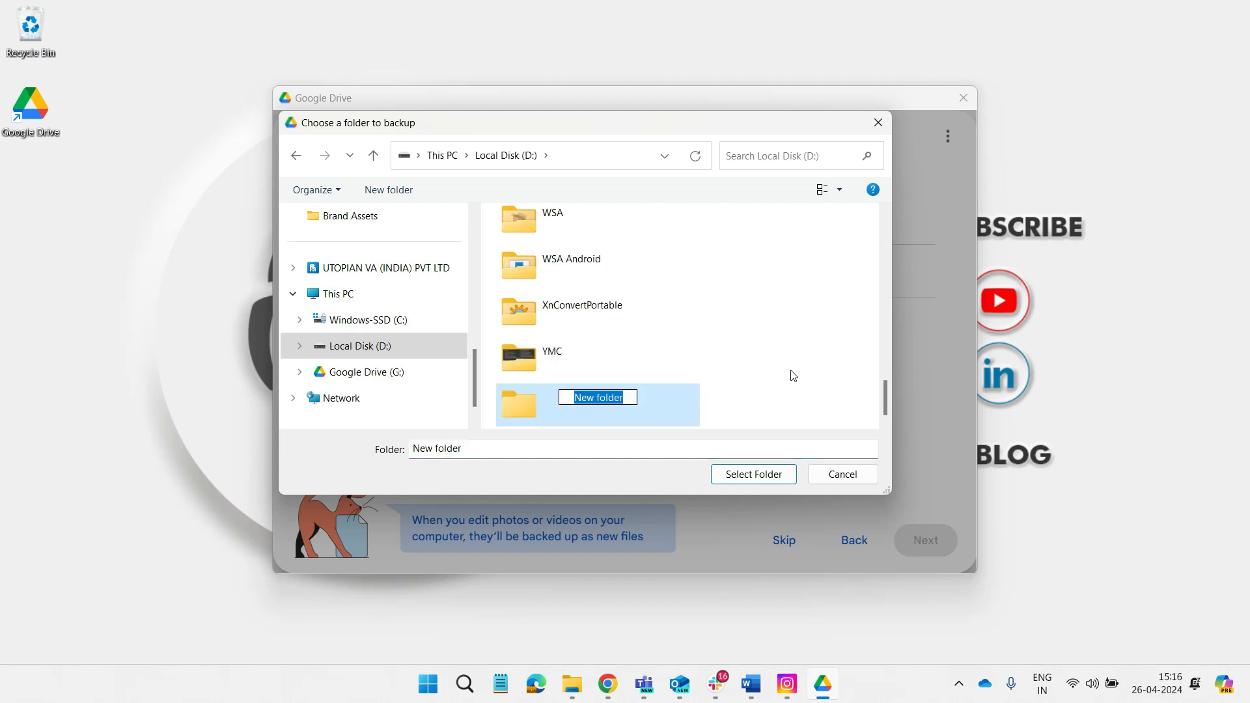
{"action": "type", "text": "Go"}
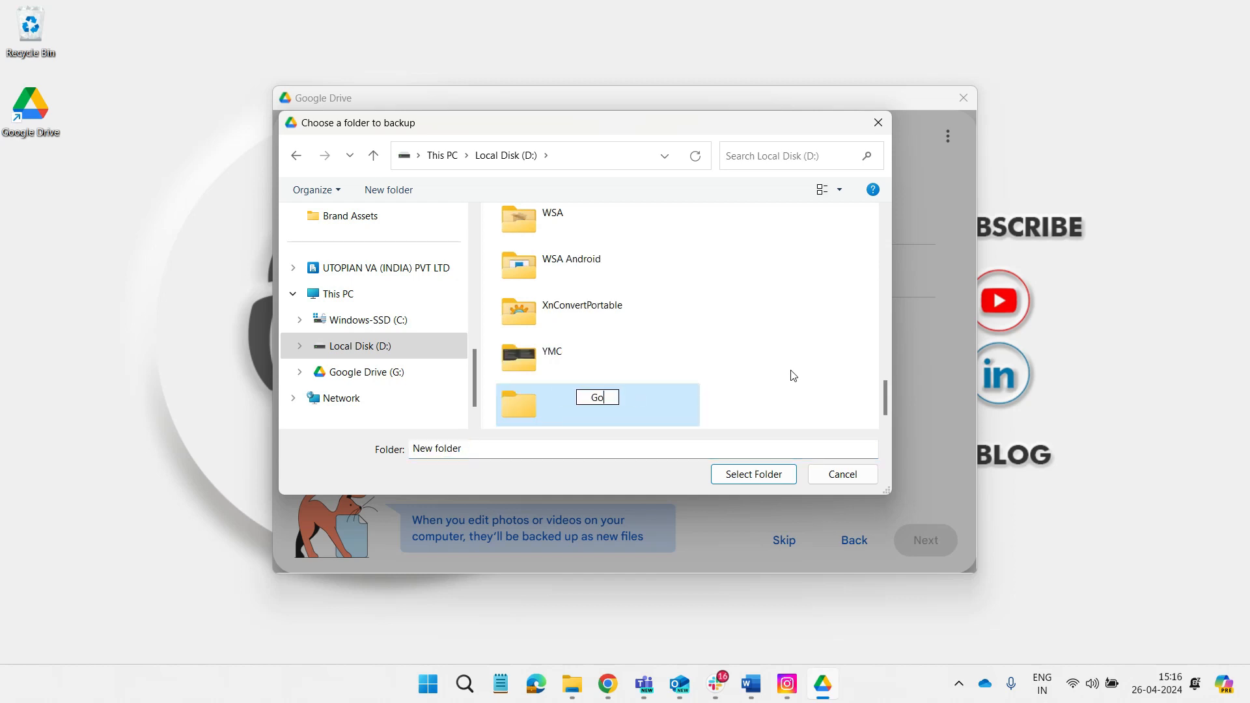
{"action": "type", "text": "ogle Photos"}
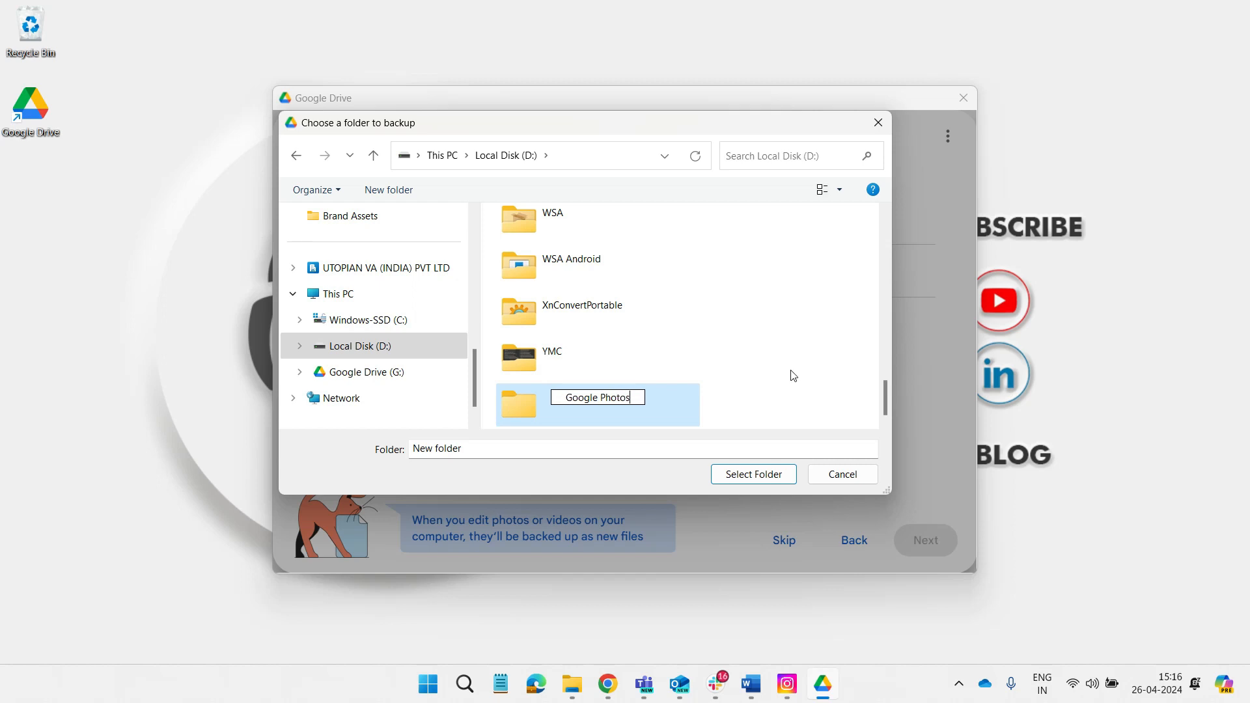
{"action": "key", "text": "Home"}
{"action": "type", "text": "My"}
{"action": "key", "text": "Return"}
{"action": "left_click", "coordinate": [744, 480]}
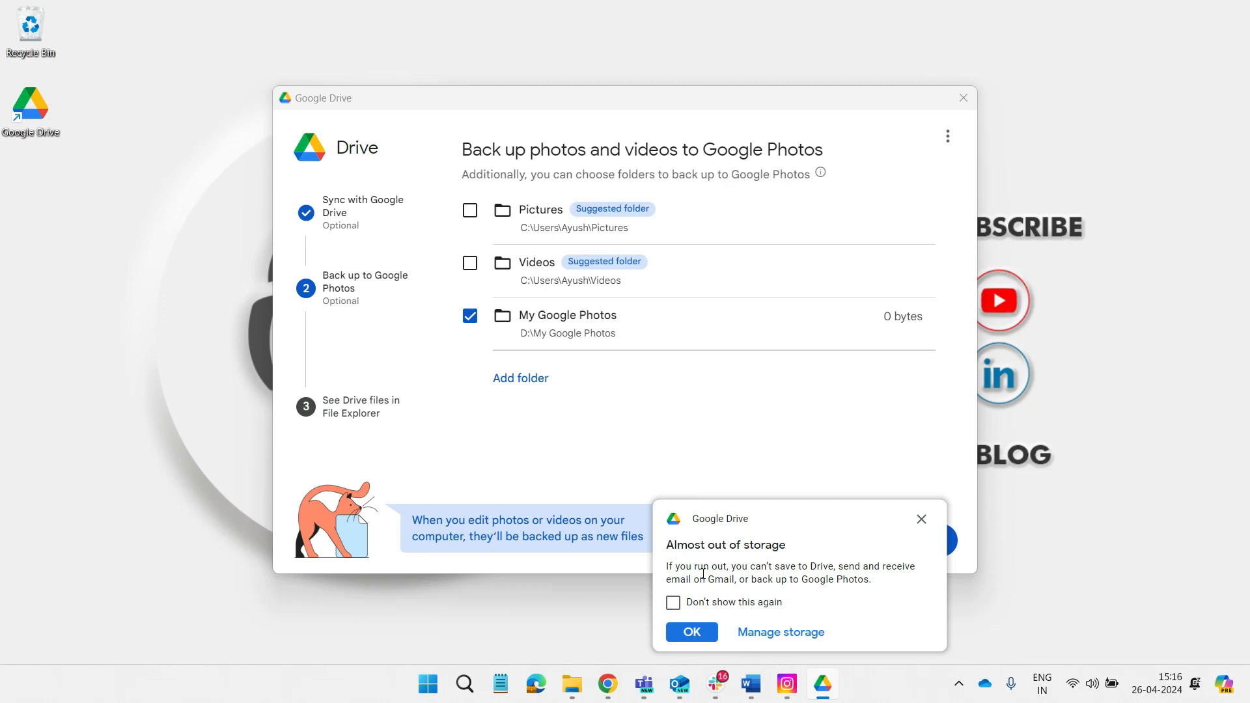
- Dismiss the low-storage warning with Don't show this again enabled, and accept the selected Drive sync and Google Photos backup folders
{"action": "left_click_drag", "start_coordinate": [675, 563], "coordinate": [844, 580]}
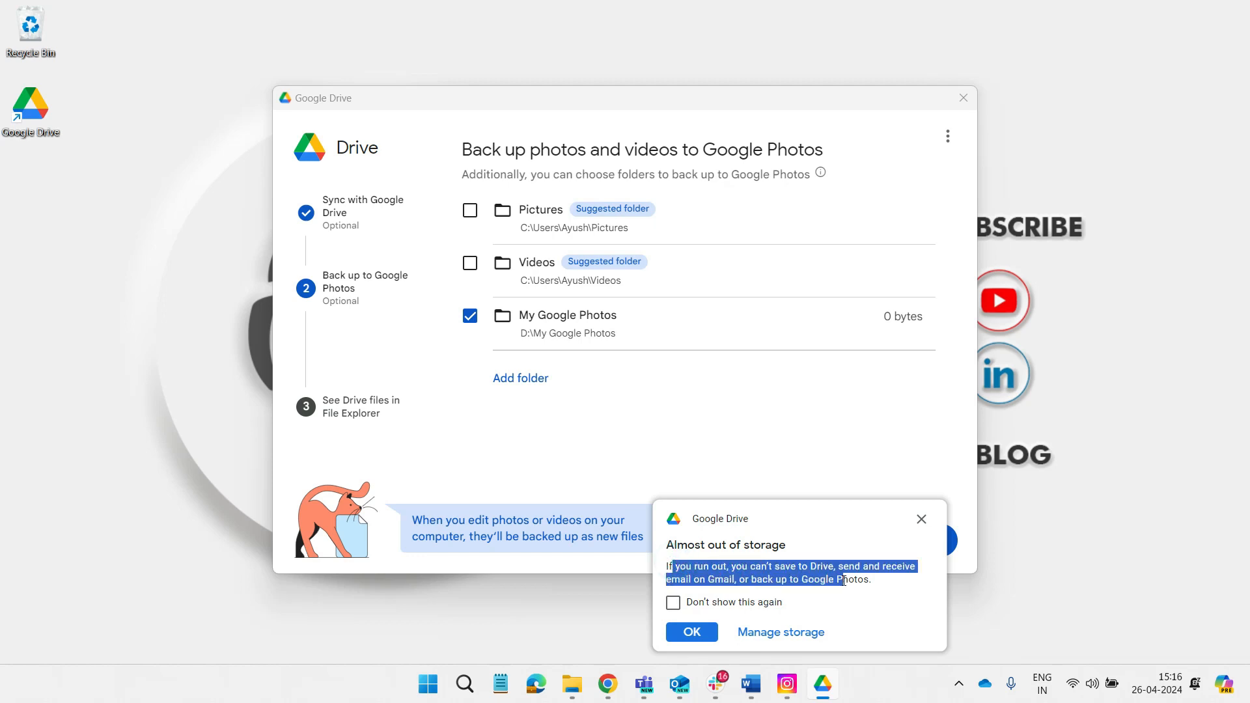
{"action": "left_click", "coordinate": [855, 579]}
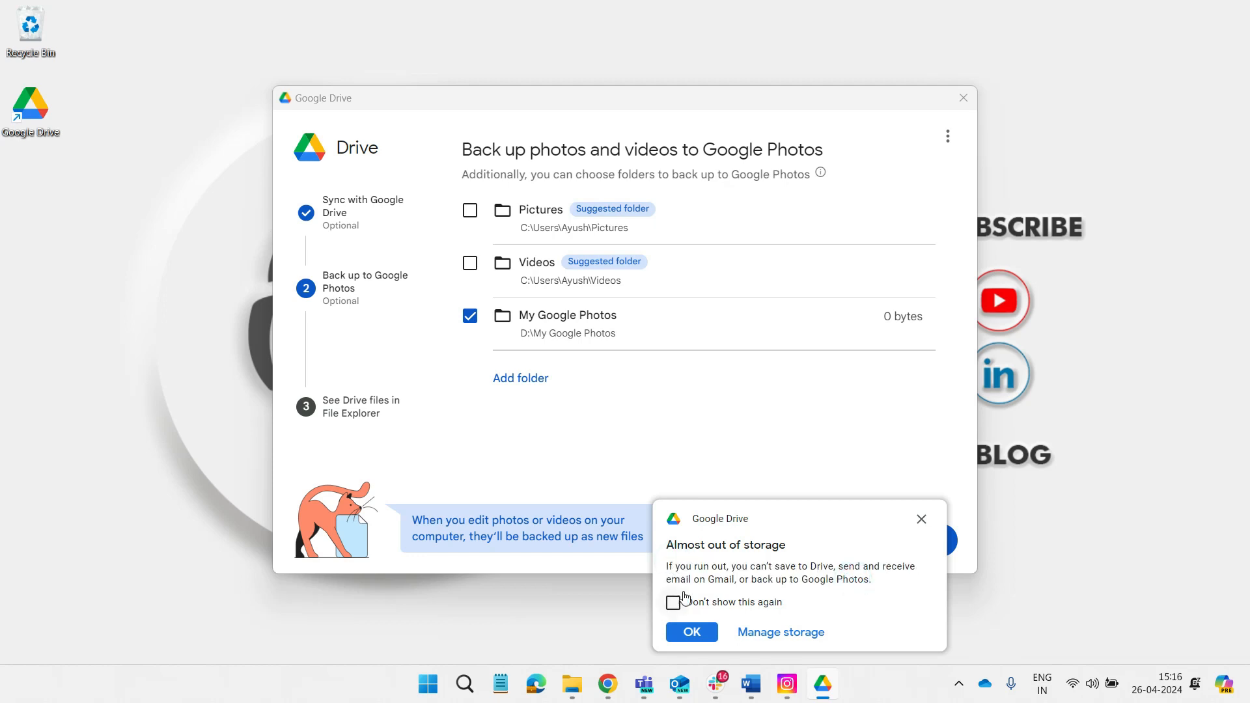
{"action": "left_click", "coordinate": [674, 603]}
{"action": "left_click", "coordinate": [691, 632]}
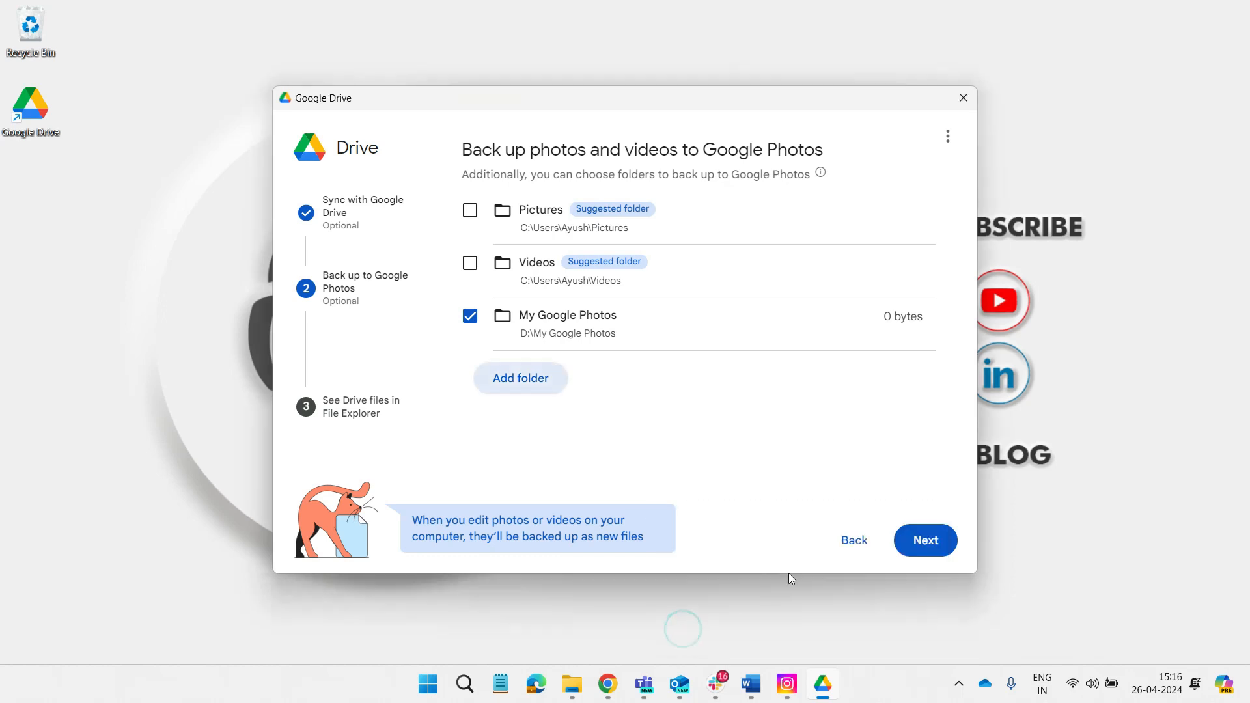
{"action": "left_click", "coordinate": [925, 551]}
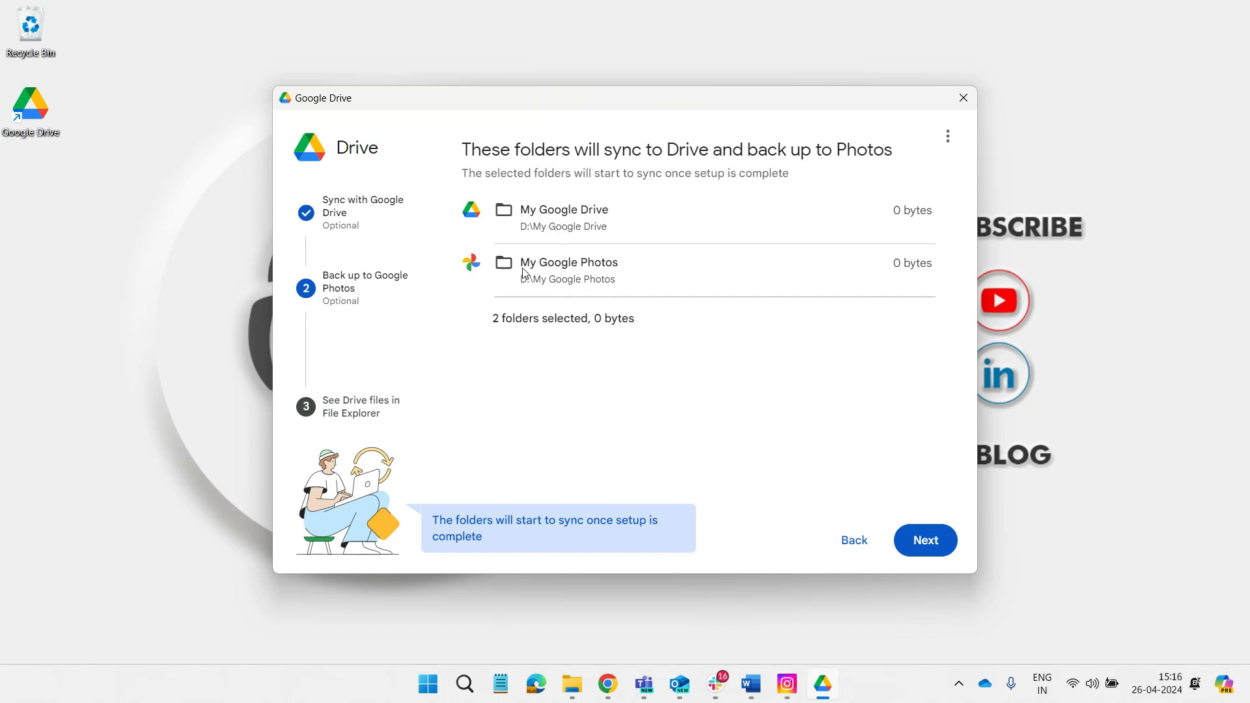
{"action": "left_click", "coordinate": [915, 538]}
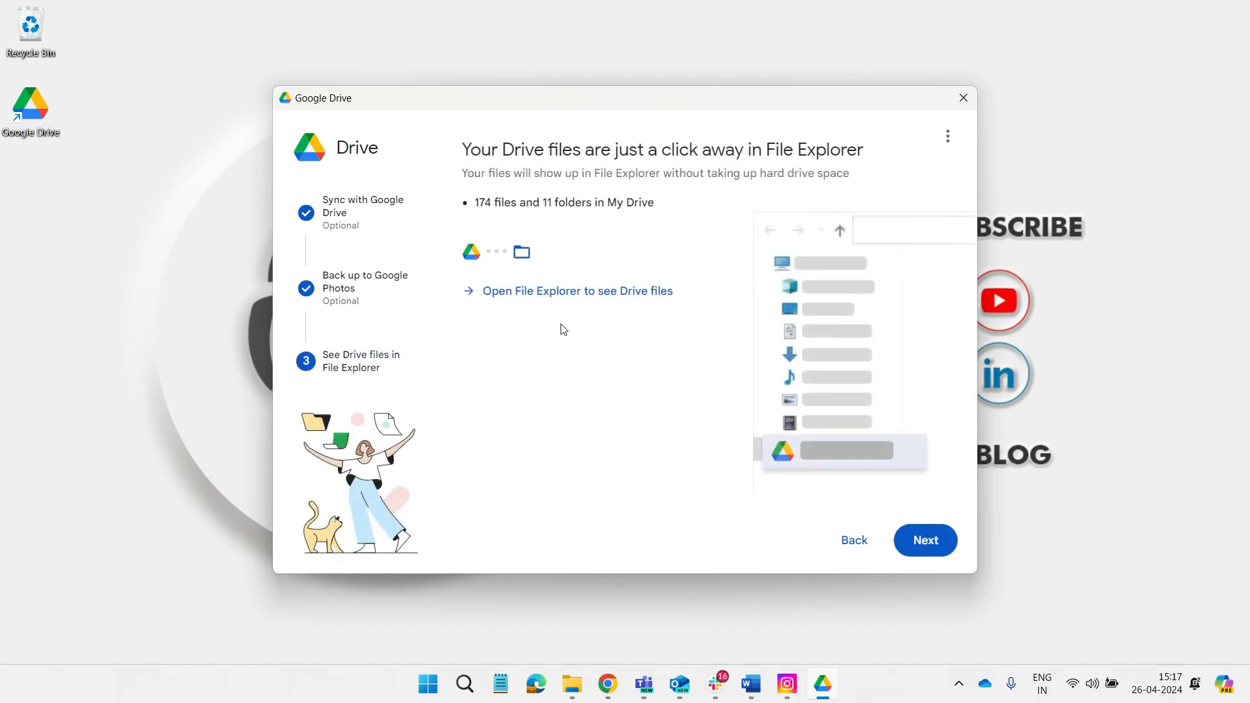
- View the contents of the My Drive folder in File Explorer, then close the window
{"action": "left_click", "coordinate": [678, 305]}
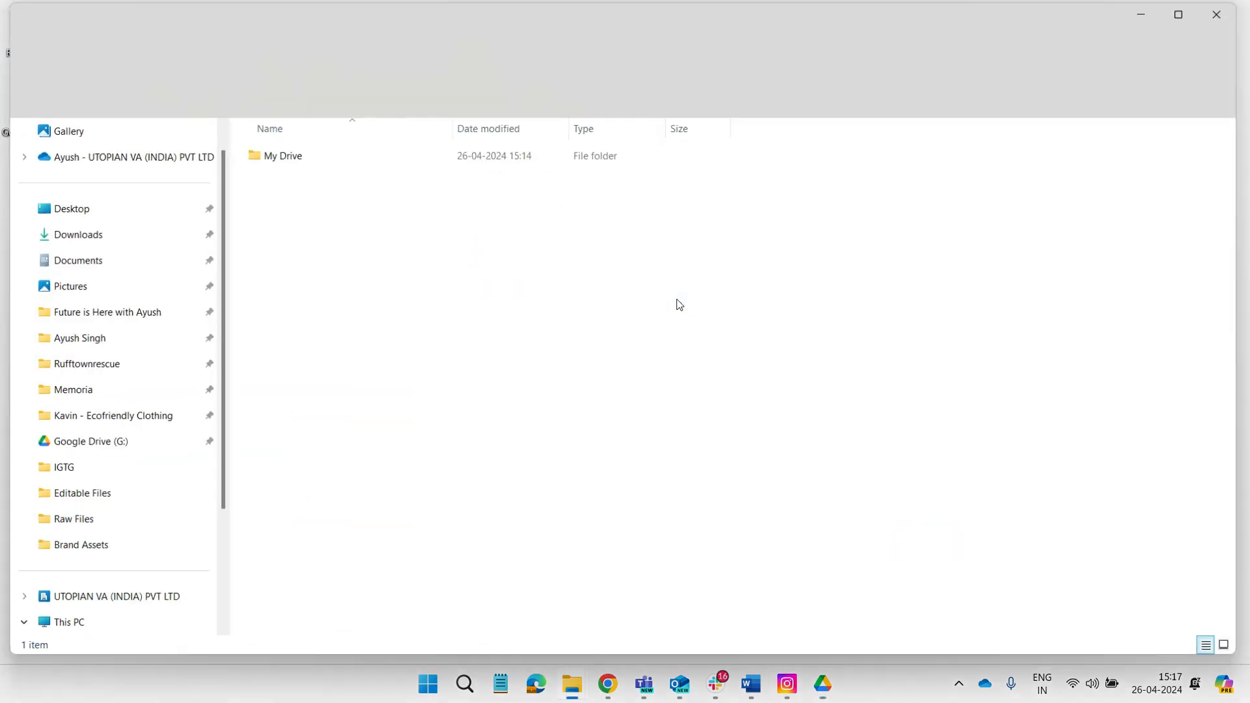
{"action": "double_click", "coordinate": [447, 156]}
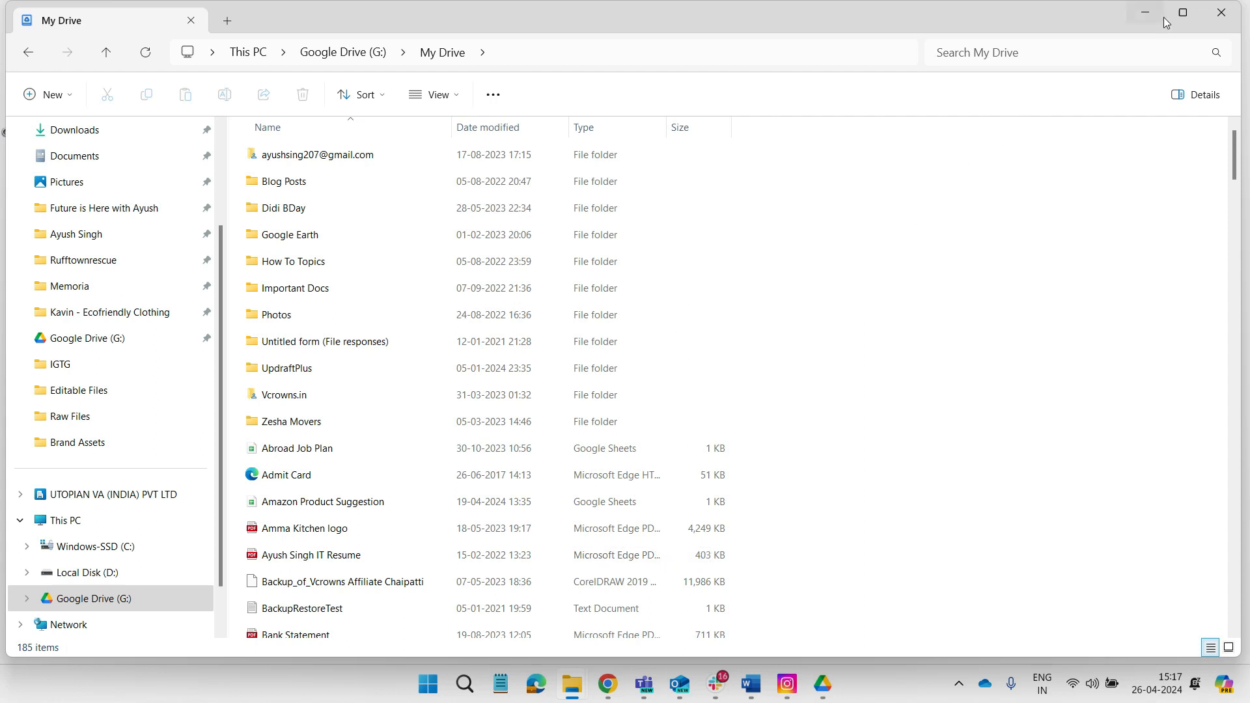
{"action": "left_click", "coordinate": [1218, 18]}
- Continue to the offline-use page, review its instructions for making files available offline, and finish the setup by opening Drive
{"action": "left_click", "coordinate": [915, 545]}
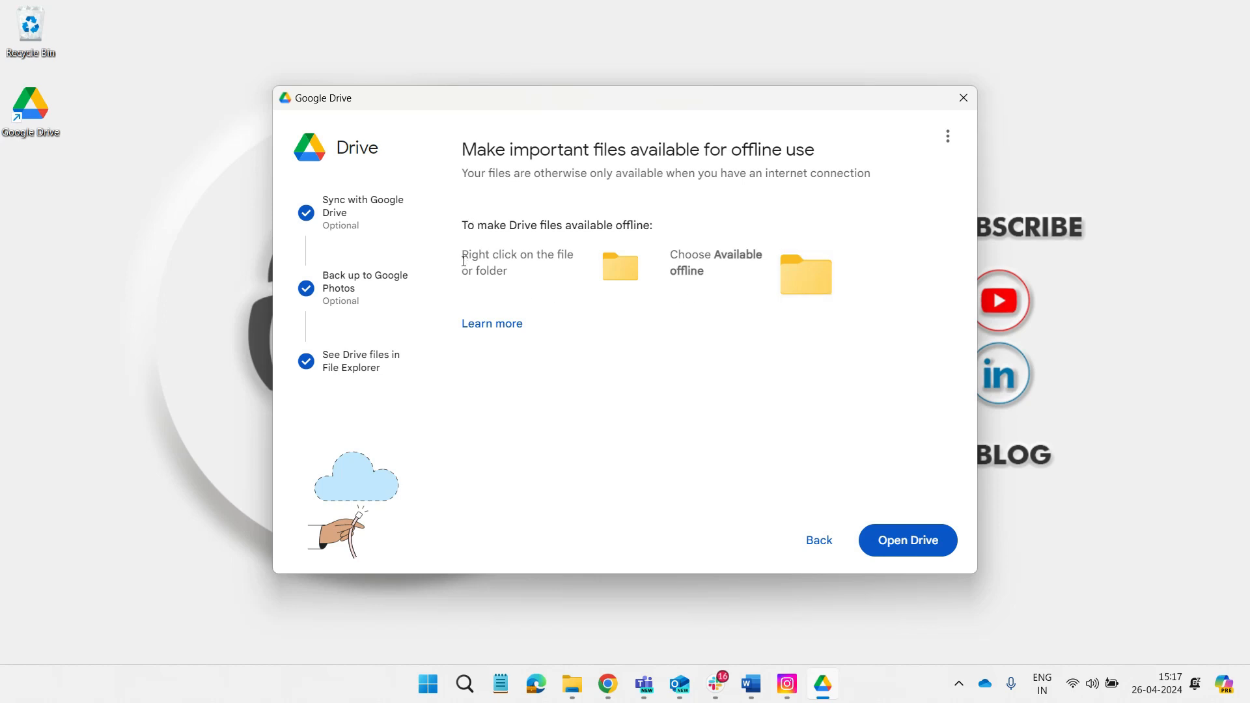
{"action": "left_click_drag", "start_coordinate": [468, 256], "coordinate": [519, 284]}
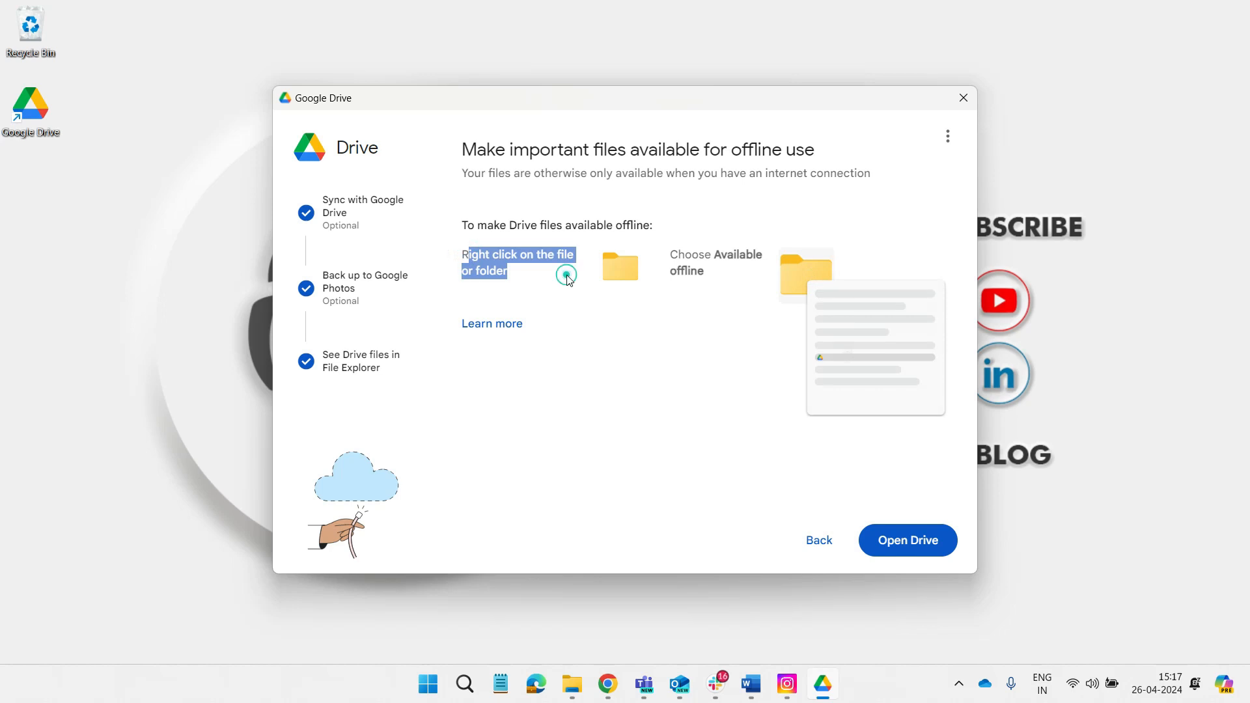
{"action": "left_click", "coordinate": [678, 248]}
{"action": "left_click_drag", "start_coordinate": [672, 253], "coordinate": [728, 280]}
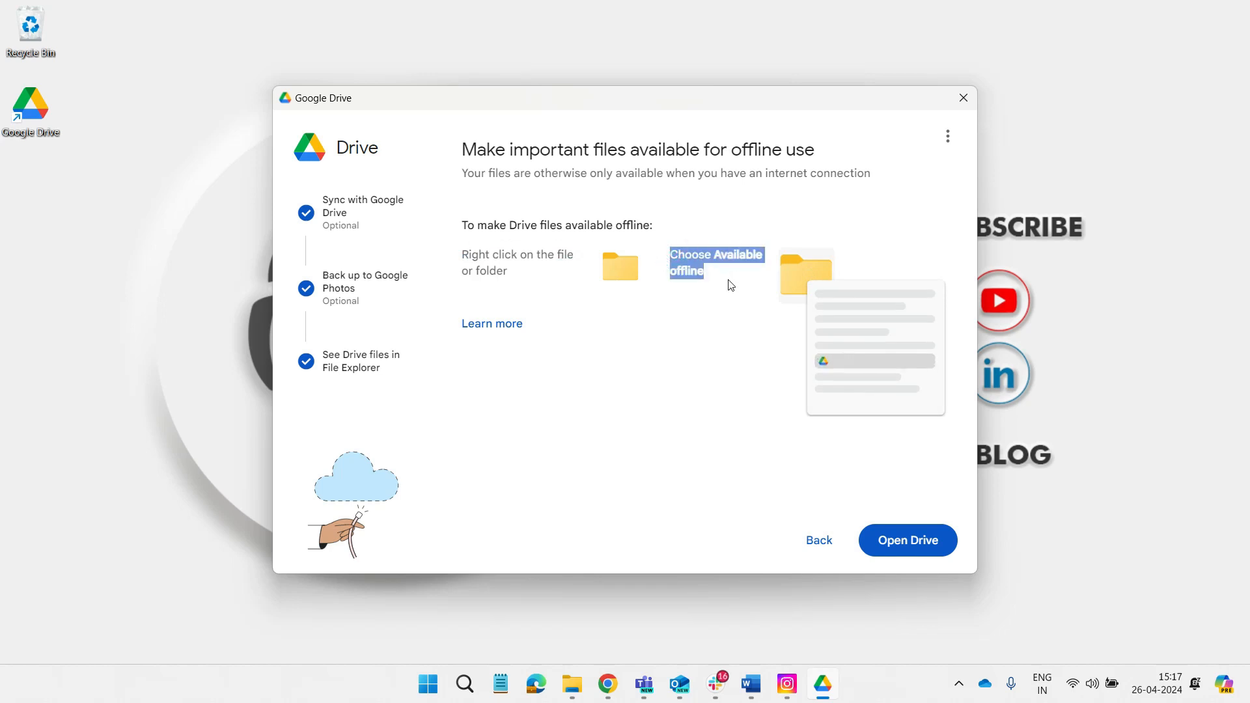
{"action": "left_click", "coordinate": [717, 317]}
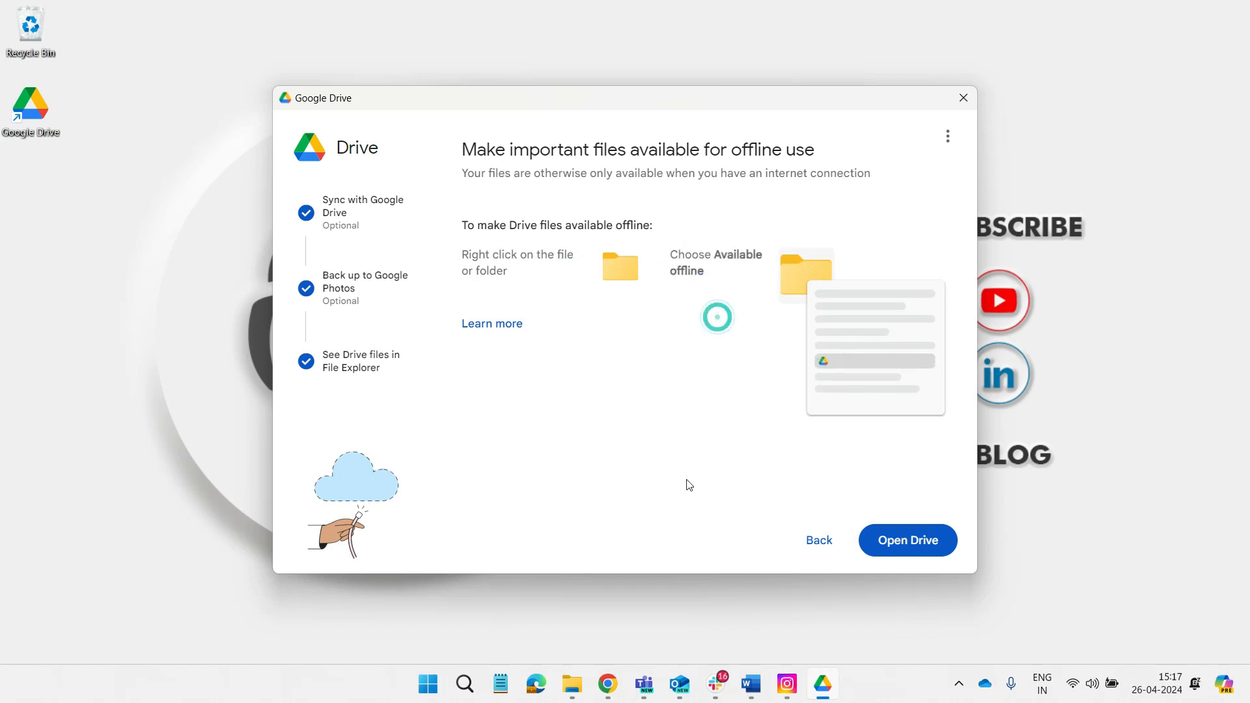
{"action": "left_click", "coordinate": [912, 550]}
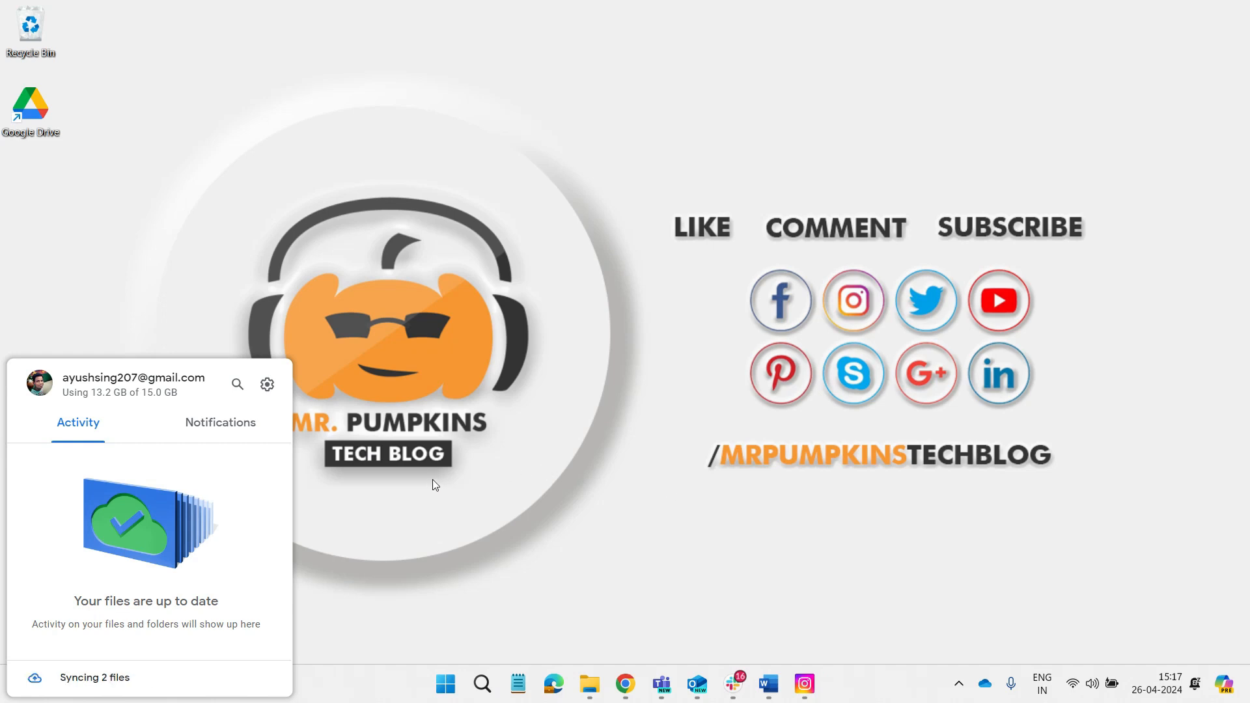